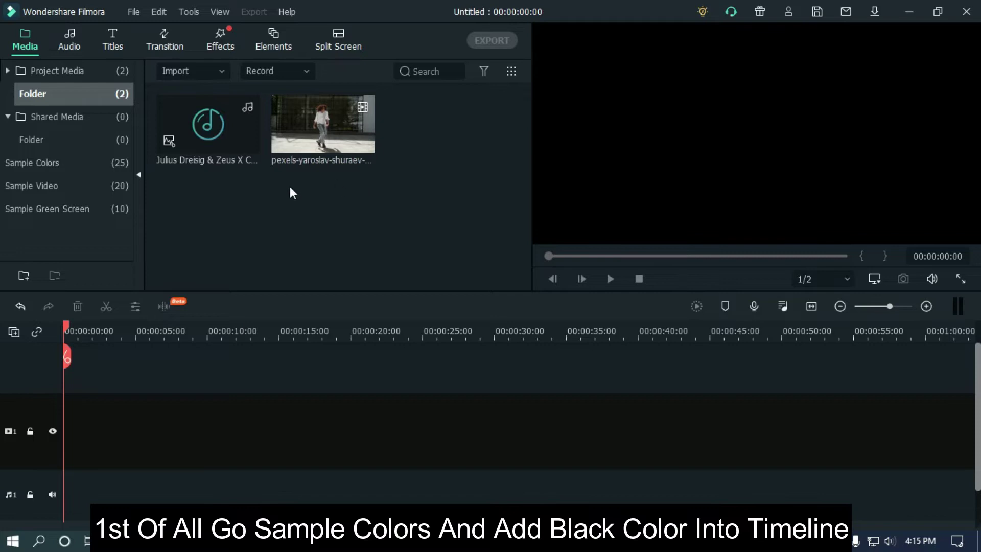
# - Put a Black sample colour on track 1 stretched to 12 s, with White on track 2 above
pyautogui.click(58, 165)
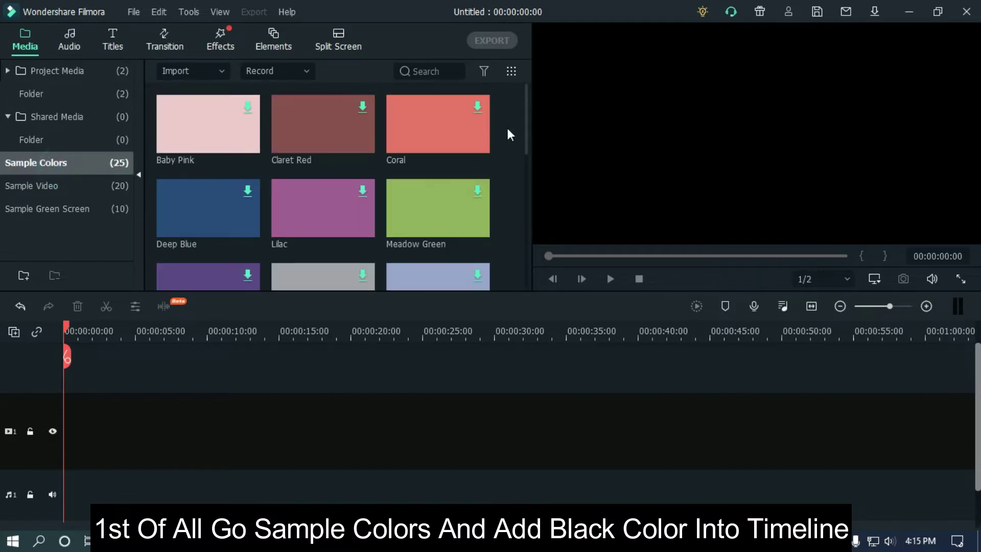
pyautogui.moveTo(525, 99); pyautogui.dragTo(522, 169)
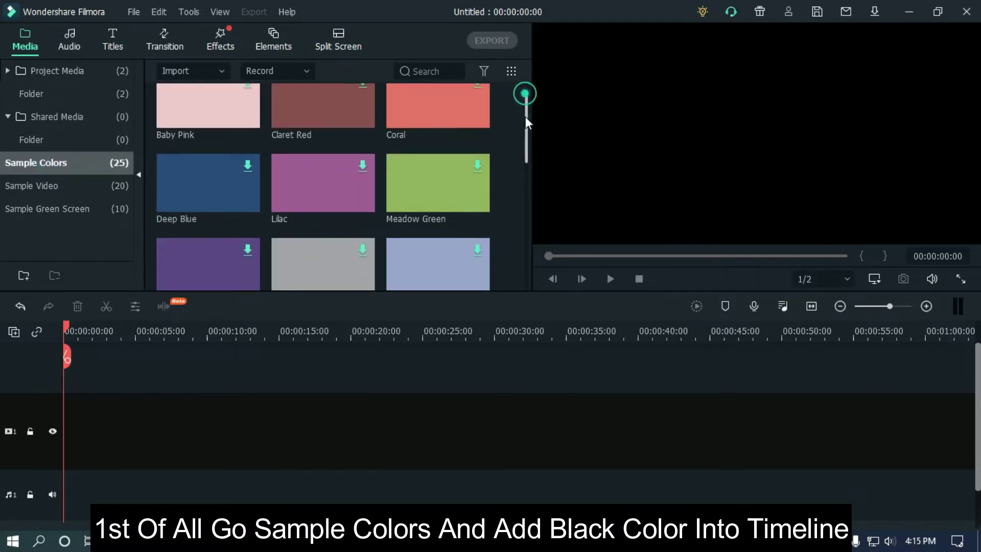
pyautogui.moveTo(337, 172); pyautogui.dragTo(69, 438)
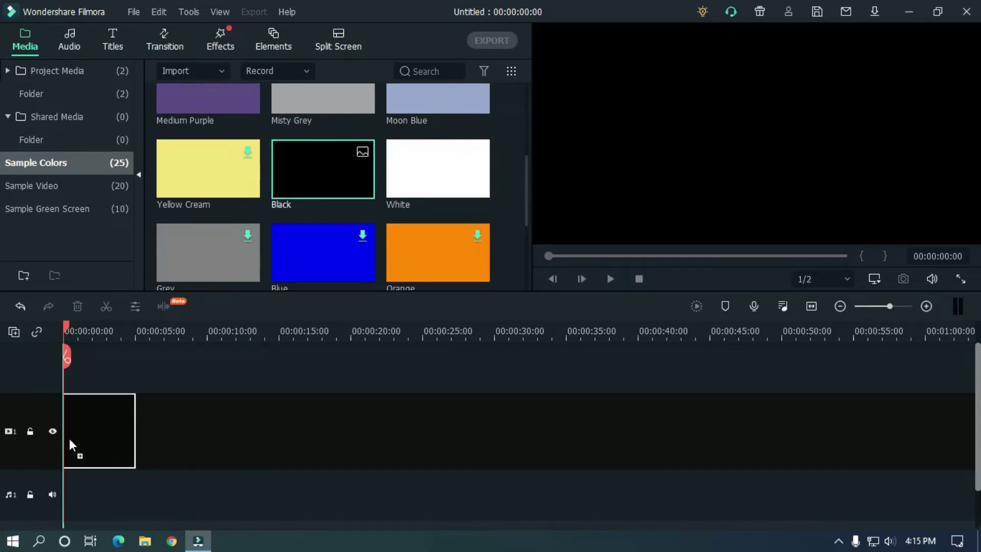
pyautogui.moveTo(134, 414); pyautogui.dragTo(238, 414)
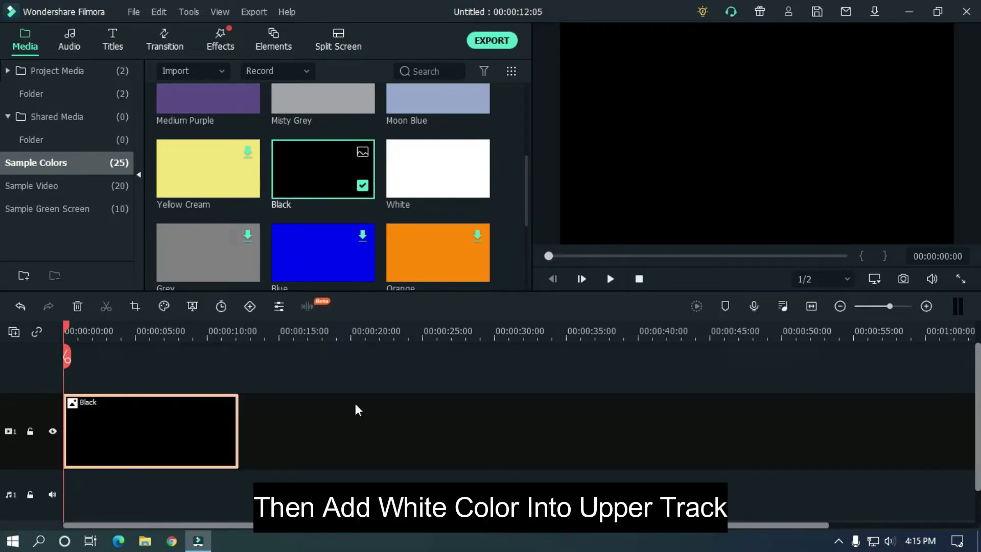
pyautogui.moveTo(434, 177)
pyautogui.mouseDown()
pyautogui.moveTo(118, 388)
pyautogui.moveTo(238, 401)
pyautogui.mouseUp()
pyautogui.hotkey('shift', 'z')
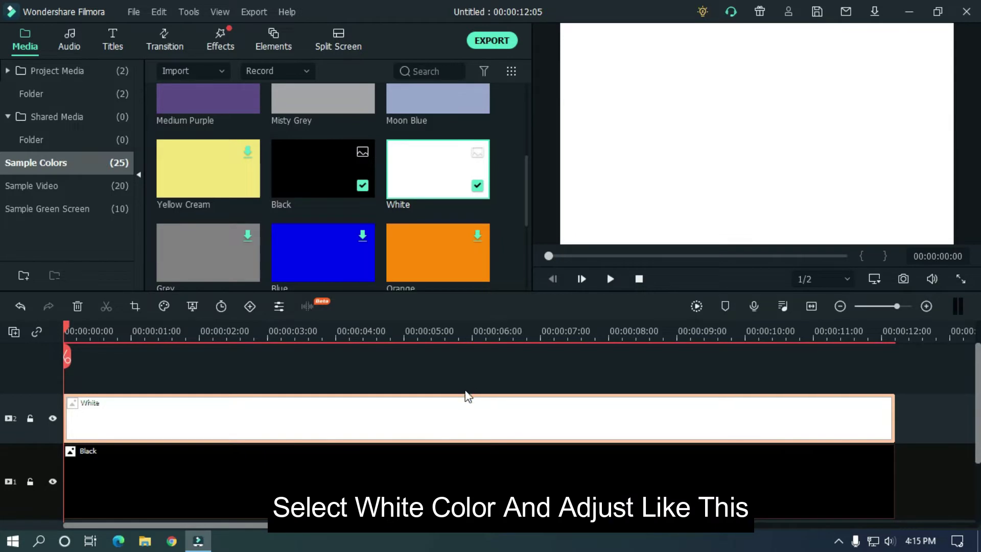
# - Squeeze the white clip from both sides into a tall narrow panel in the preview
pyautogui.doubleClick(457, 416)
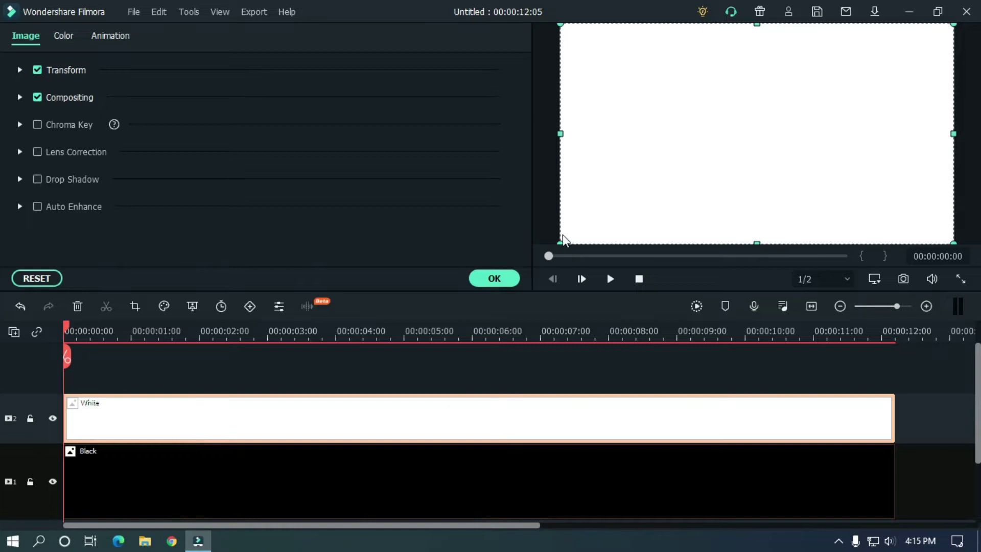
pyautogui.moveTo(560, 135); pyautogui.dragTo(698, 135)
pyautogui.moveTo(953, 134); pyautogui.dragTo(815, 134)
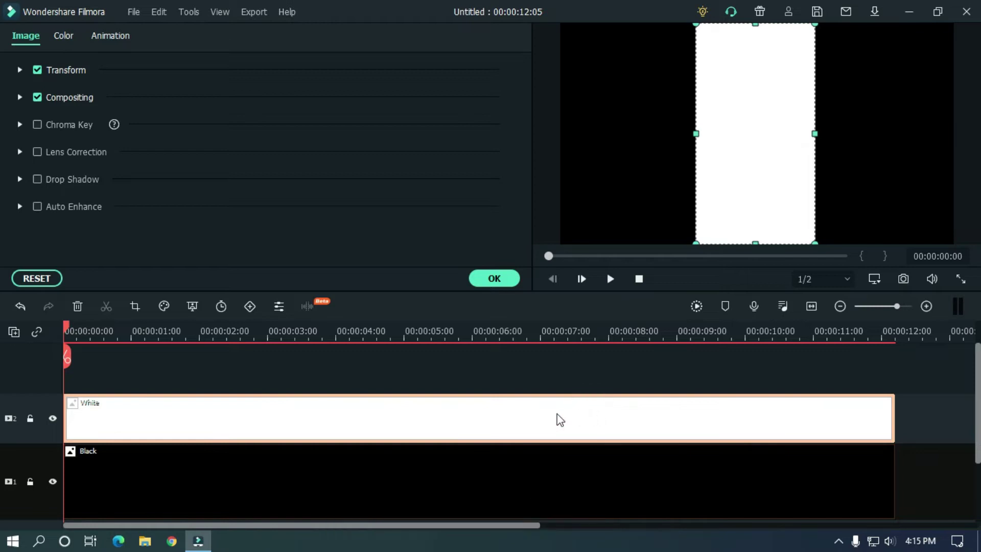
# - Add two video tracks and paste copies of the white panel onto tracks 3 and 4
pyautogui.click(13, 332)
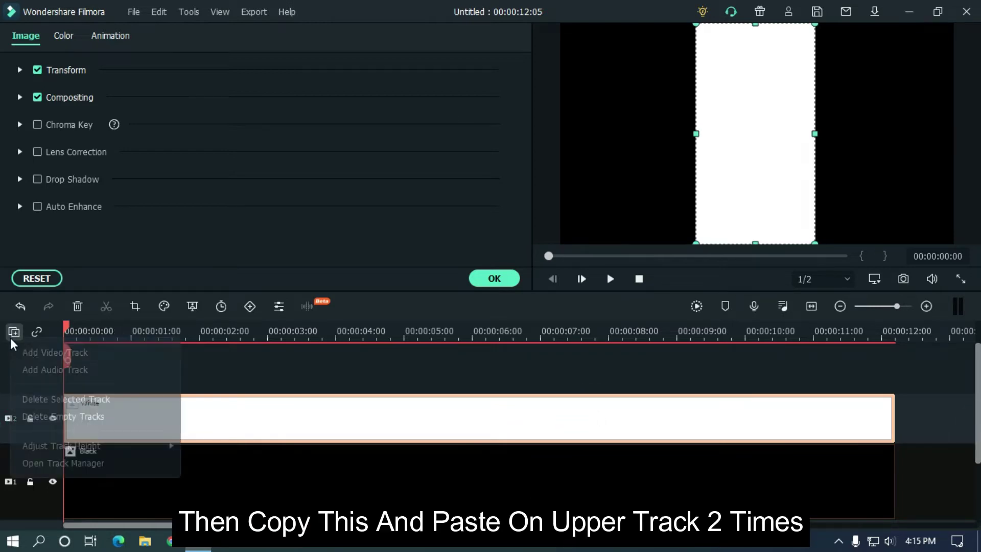
pyautogui.click(28, 350)
pyautogui.click(13, 331)
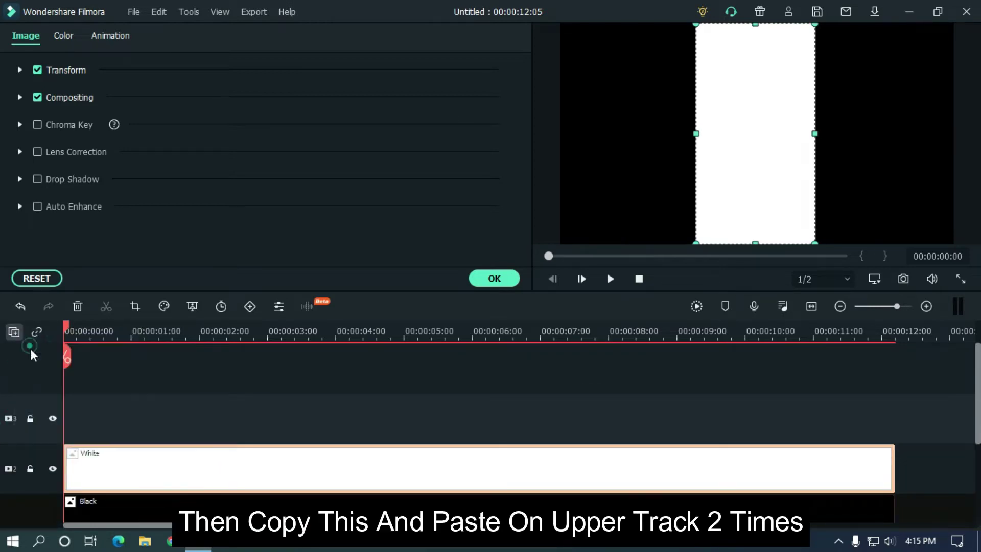
pyautogui.click(31, 345)
pyautogui.click(7, 473)
pyautogui.hotkey('ctrl', 'v')
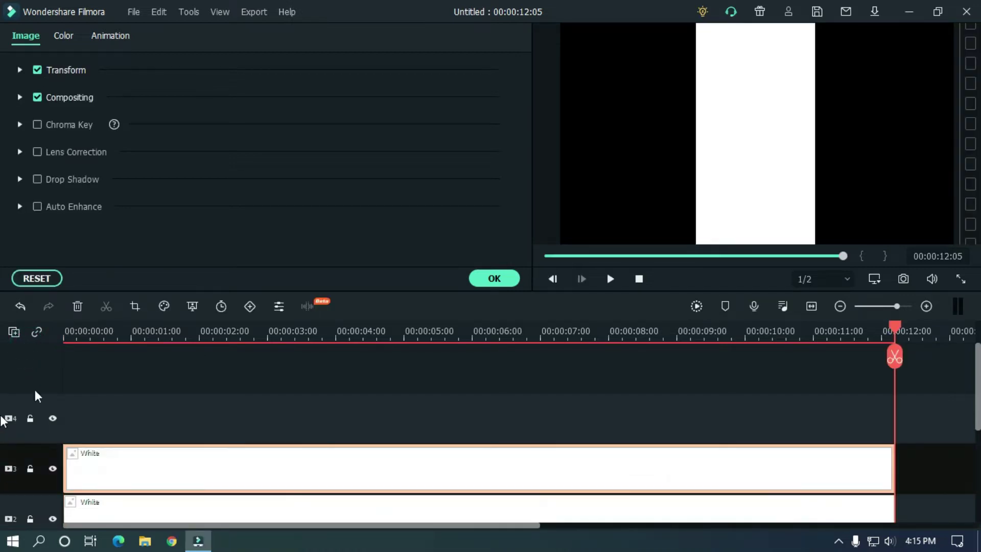
pyautogui.click(73, 337)
pyautogui.click(36, 332)
pyautogui.click(6, 416)
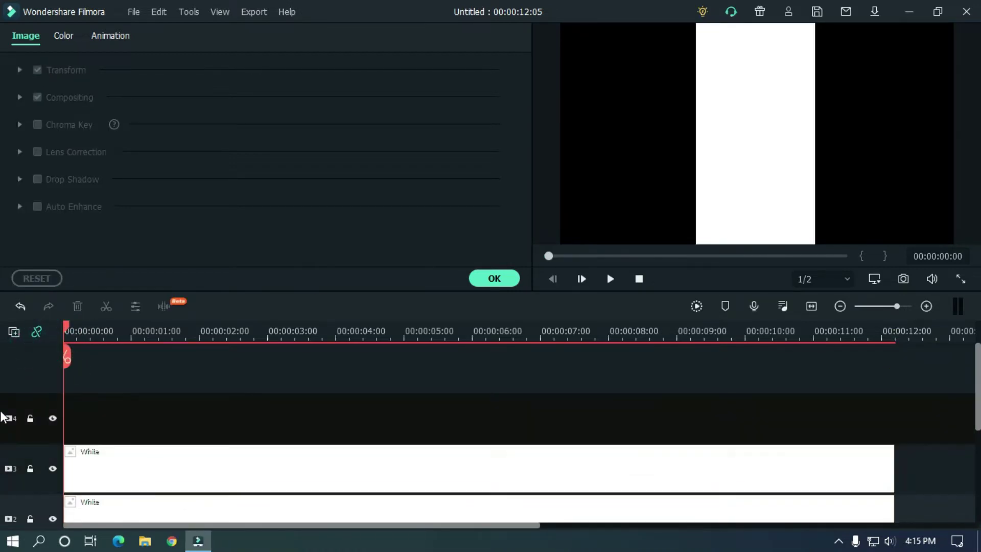
pyautogui.hotkey('ctrl', 'v')
pyautogui.scroll(-2, 27, 430)
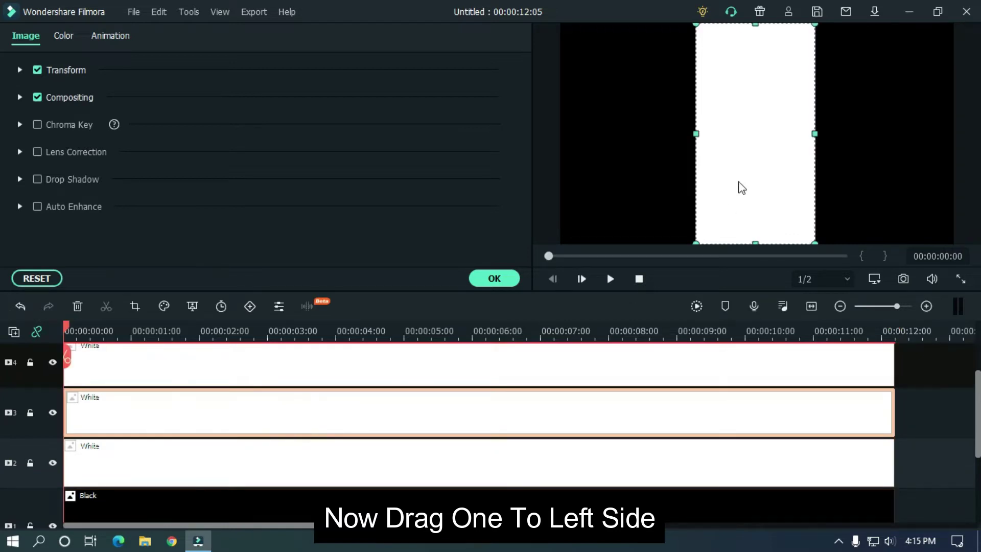
# - Move one white panel to the left and another to the right, spacing all three evenly
pyautogui.click(744, 148)
pyautogui.moveTo(744, 147); pyautogui.dragTo(609, 147)
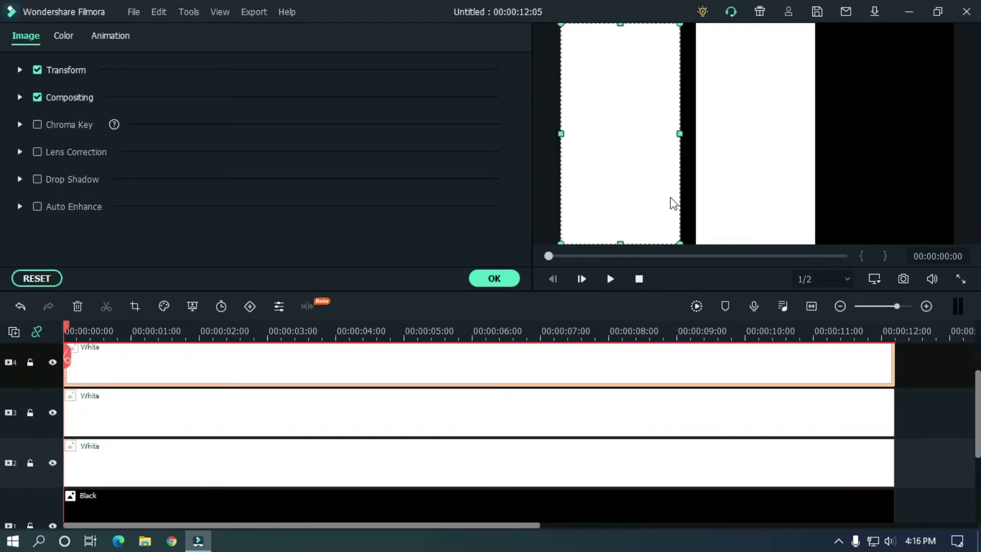
pyautogui.click(582, 406)
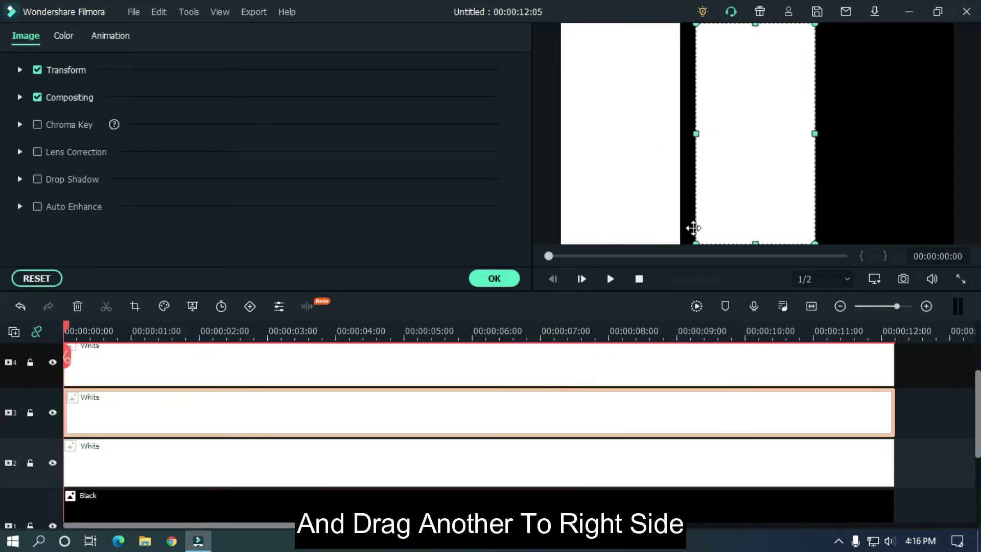
pyautogui.moveTo(733, 188); pyautogui.dragTo(866, 178)
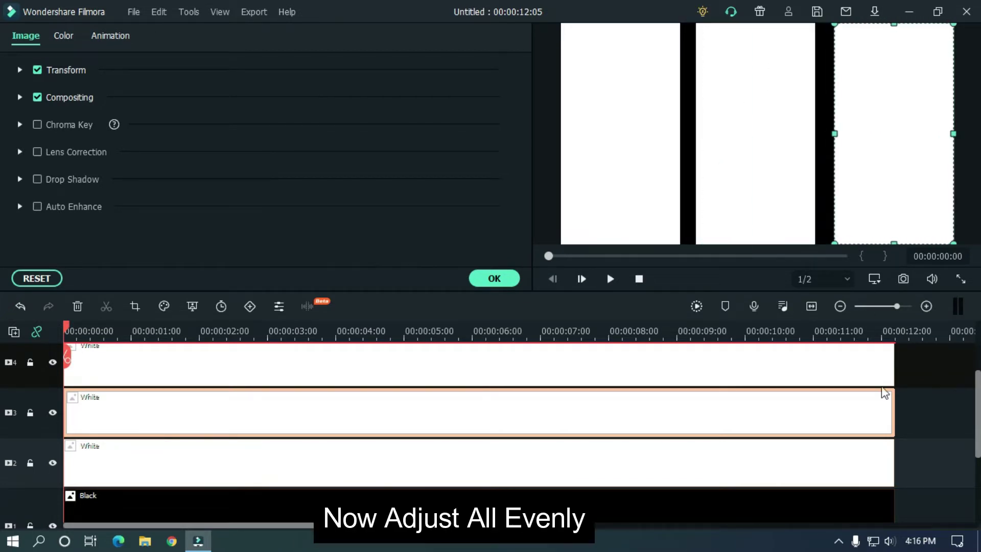
pyautogui.scroll(2, 966, 395)
pyautogui.click(690, 136)
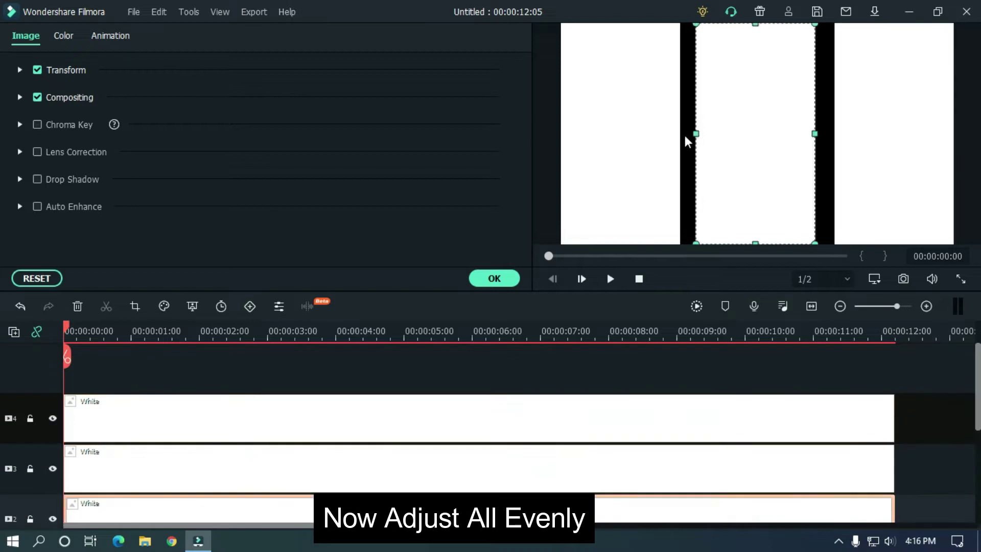
pyautogui.click(865, 149)
pyautogui.moveTo(854, 149)
pyautogui.mouseDown()
pyautogui.moveTo(843, 160)
pyautogui.moveTo(820, 138)
pyautogui.mouseUp()
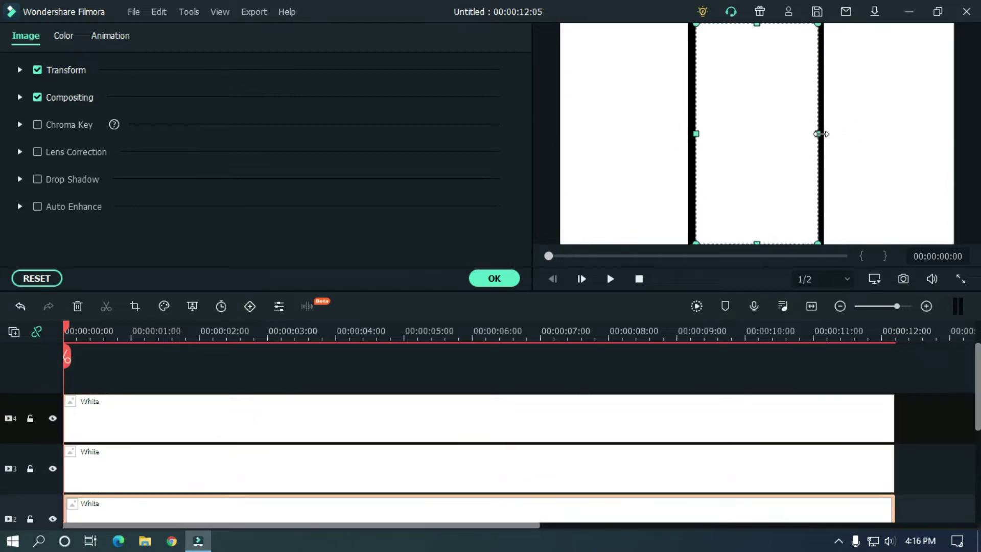
pyautogui.click(821, 154)
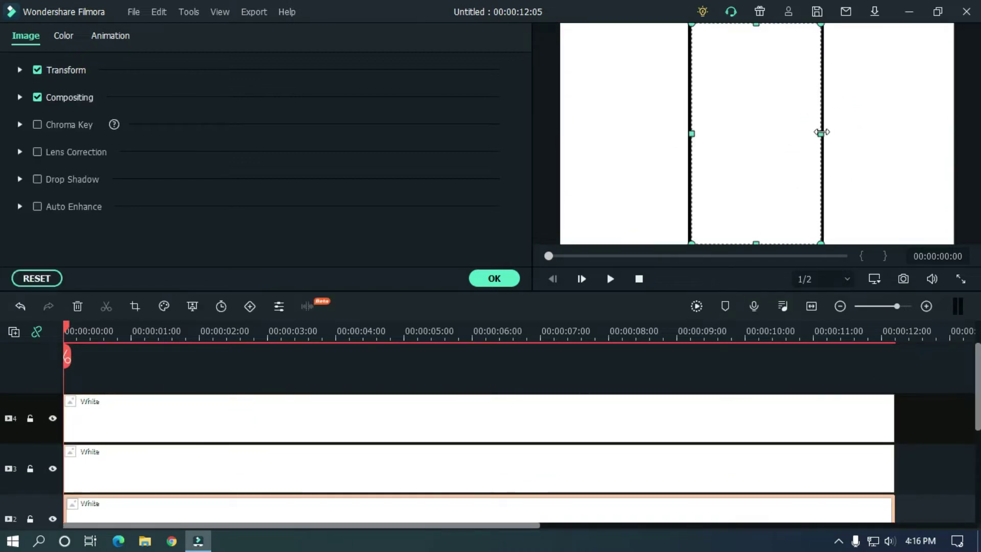
pyautogui.scroll(-2, 977, 394)
pyautogui.scroll(-1, 978, 395)
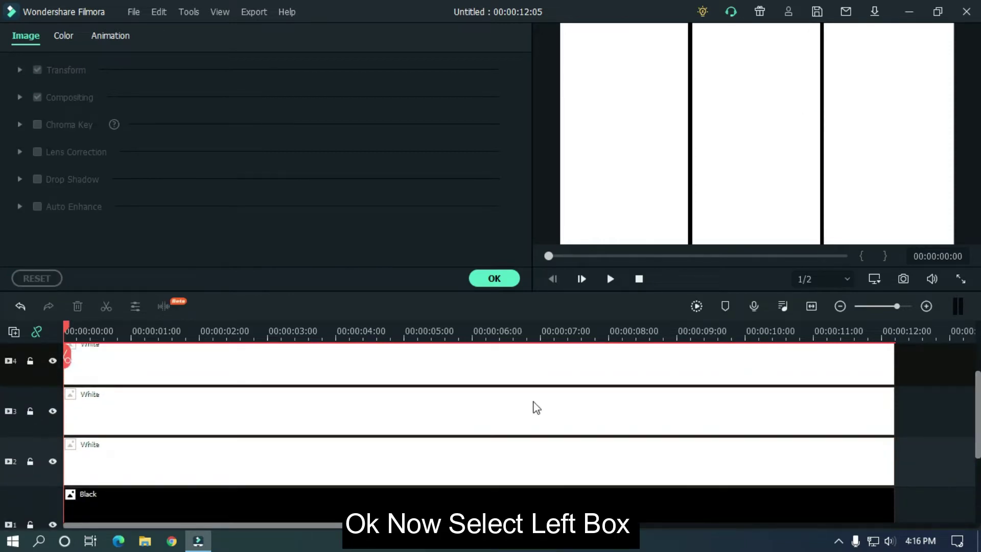
# - Shorten the left white panel from both its top and bottom edges
pyautogui.click(535, 407)
pyautogui.click(524, 362)
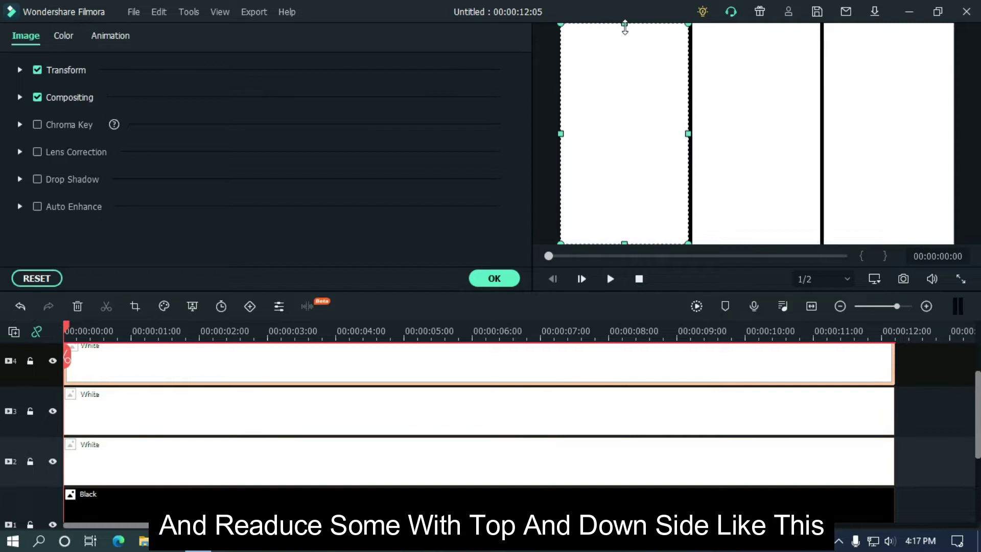
pyautogui.moveTo(624, 27); pyautogui.dragTo(625, 41)
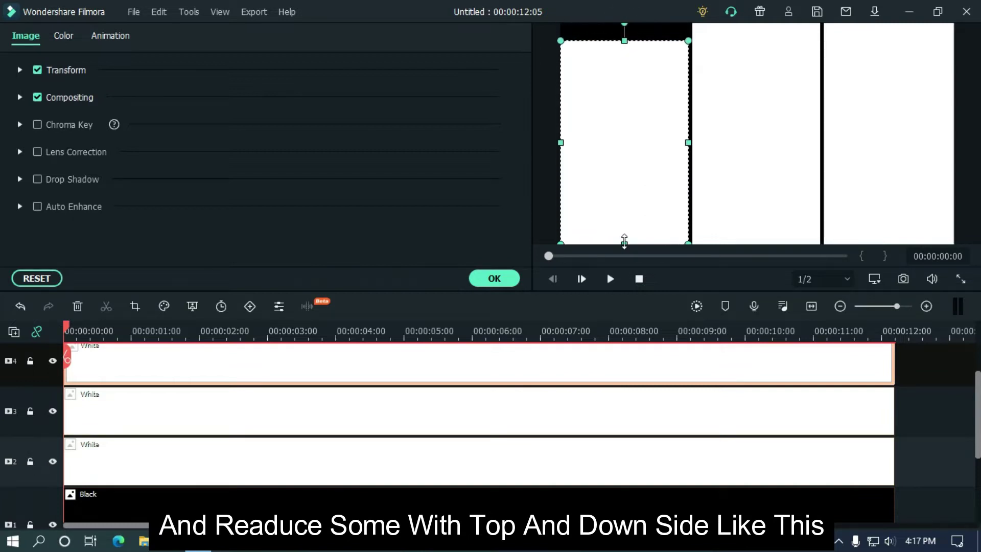
pyautogui.moveTo(625, 242); pyautogui.dragTo(627, 221)
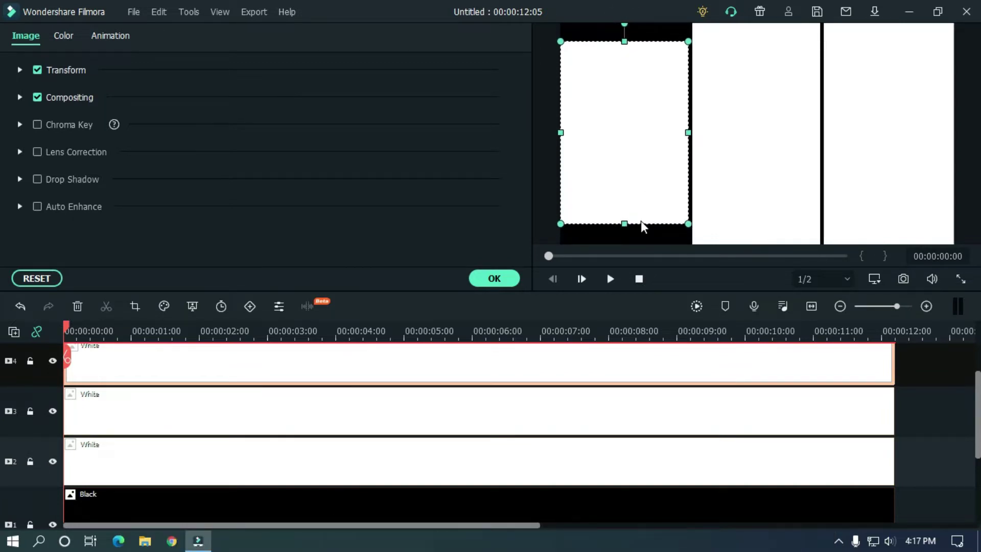
pyautogui.click(928, 440)
pyautogui.scroll(2, 929, 430)
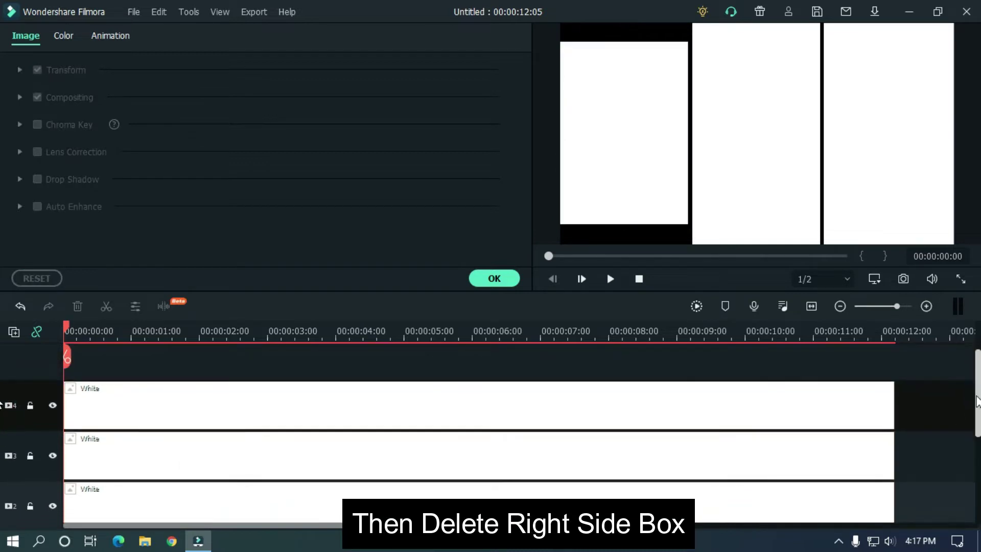
# - Replace the right panel with a copy of the shortened left panel on track 3
pyautogui.click(485, 451)
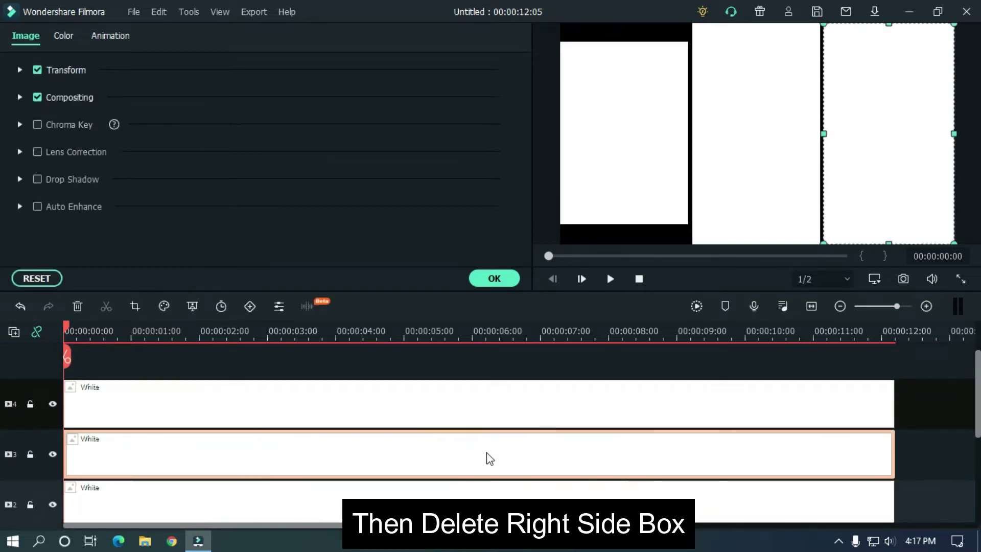
pyautogui.press('Delete')
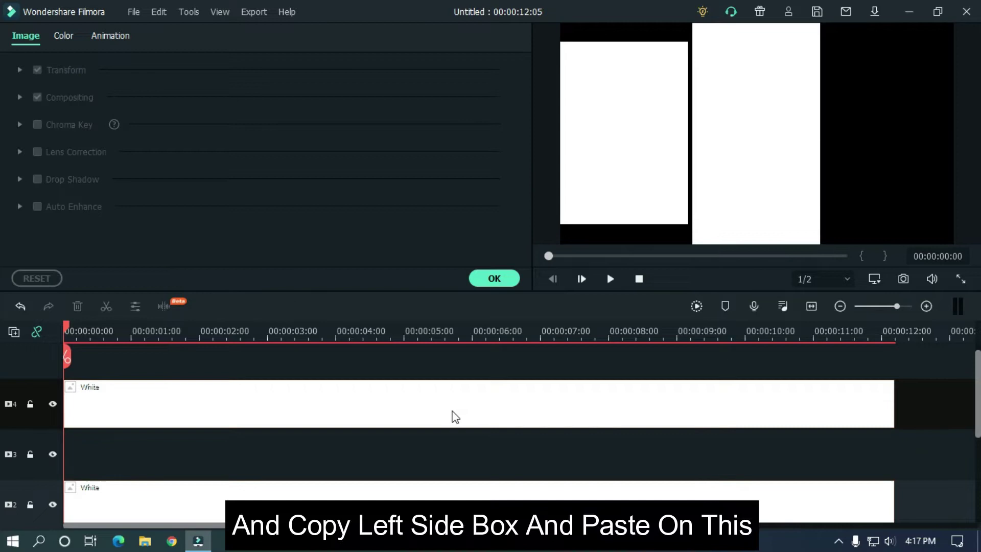
pyautogui.click(549, 396)
pyautogui.hotkey('ctrl', 'c')
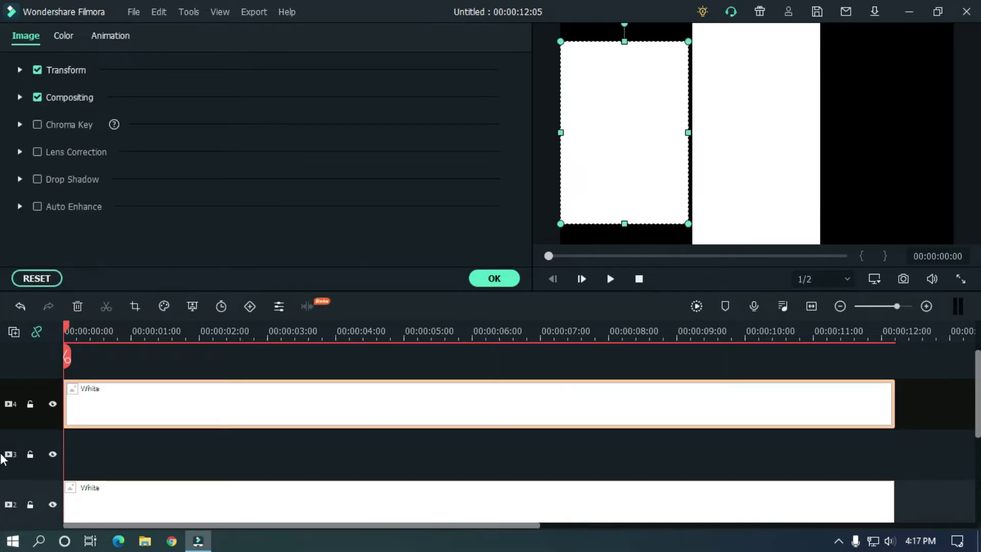
pyautogui.click(4, 456)
pyautogui.hotkey('ctrl', 'v')
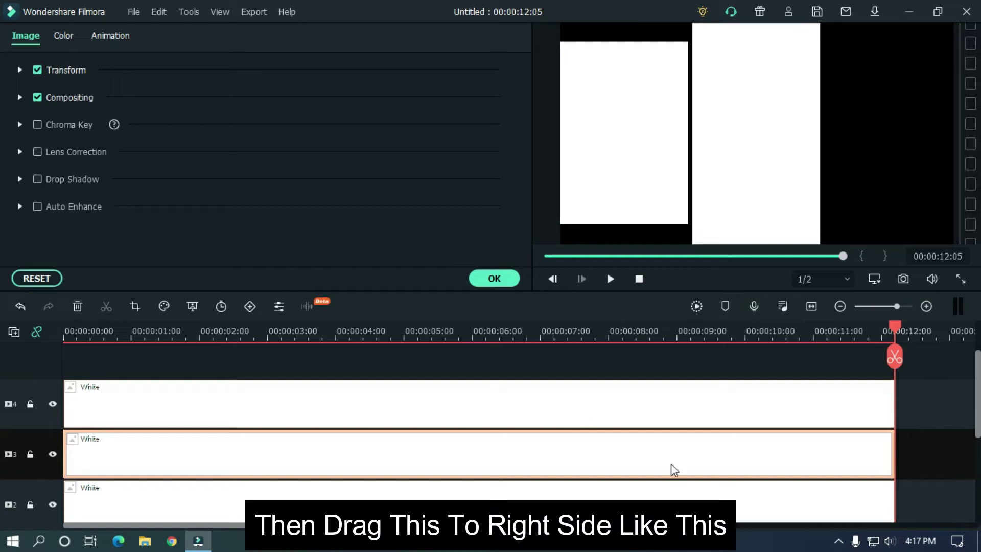
# - Move the pasted panel to the right side of the frame and nudge it into place
pyautogui.moveTo(615, 145); pyautogui.dragTo(887, 146)
pyautogui.click(945, 379)
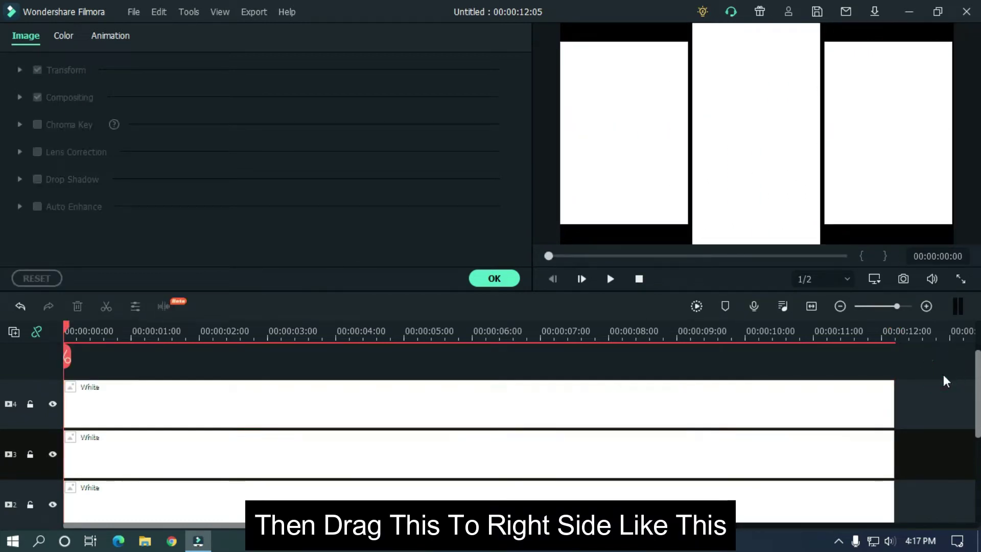
pyautogui.click(922, 164)
pyautogui.moveTo(879, 200); pyautogui.dragTo(880, 199)
pyautogui.click(930, 408)
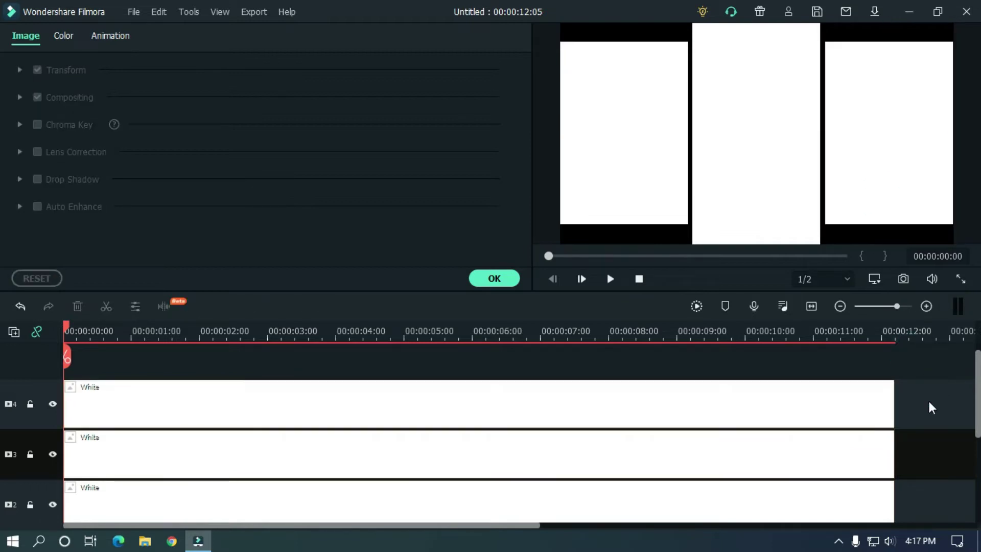
pyautogui.scroll(-2, 0, 376)
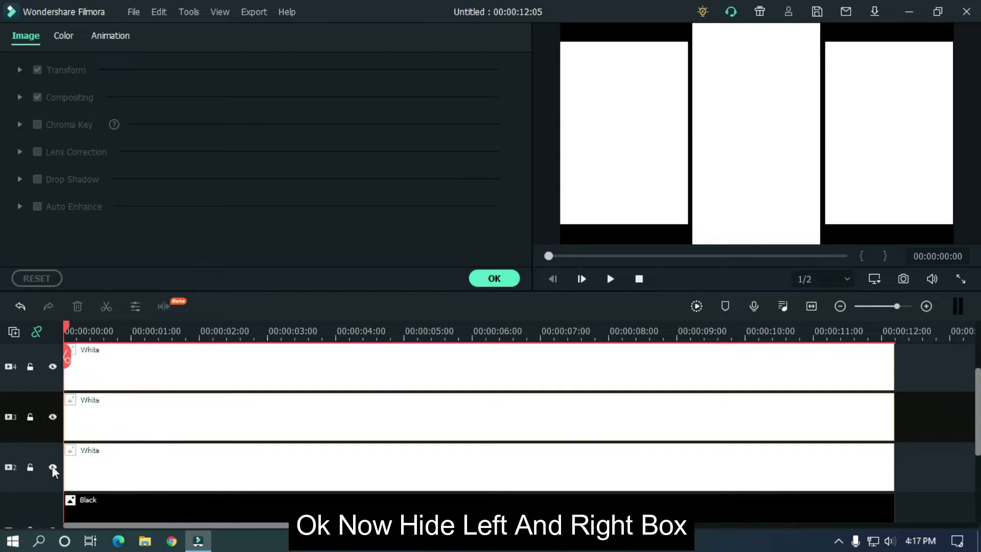
# - Hide the left and right panels and snapshot the middle-panel-only frame
pyautogui.click(52, 417)
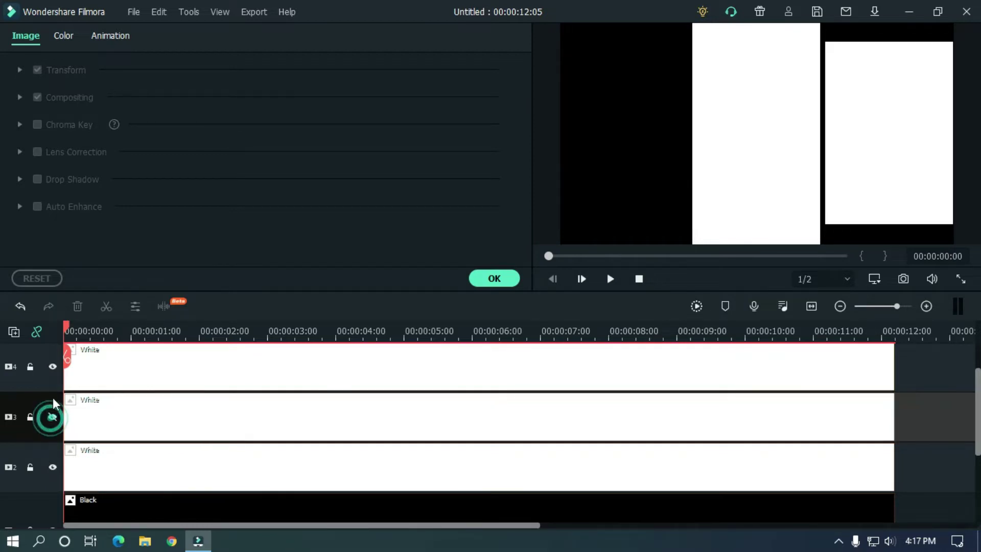
pyautogui.click(52, 367)
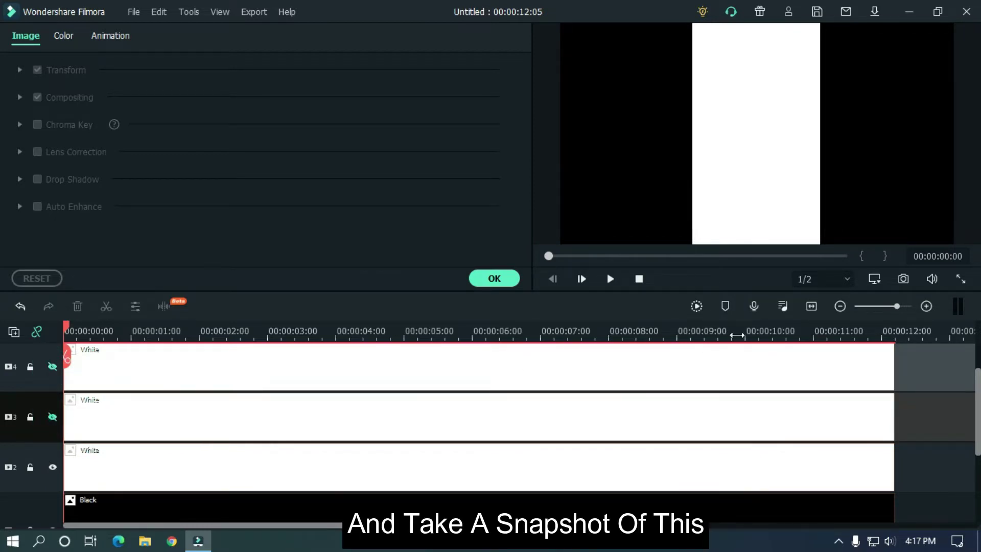
pyautogui.click(473, 281)
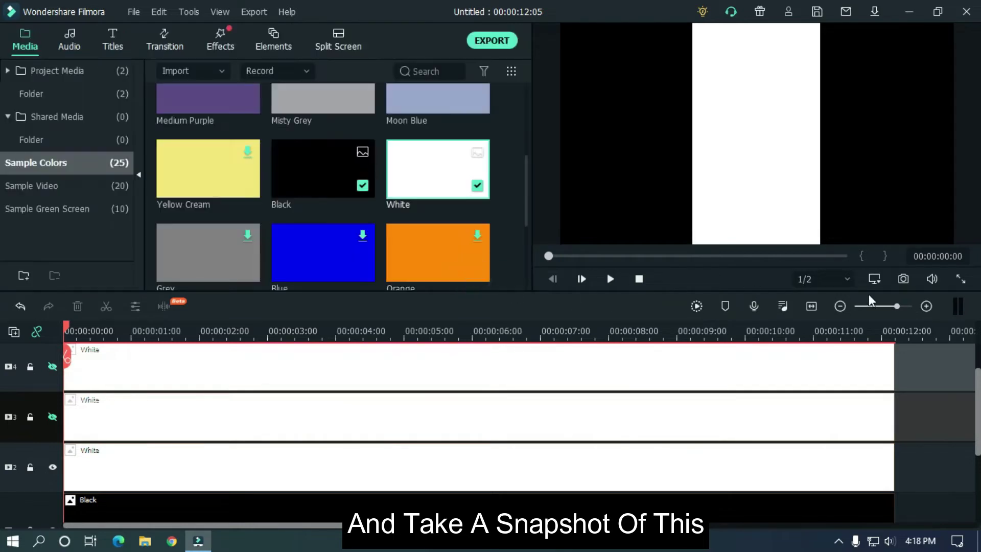
pyautogui.click(904, 280)
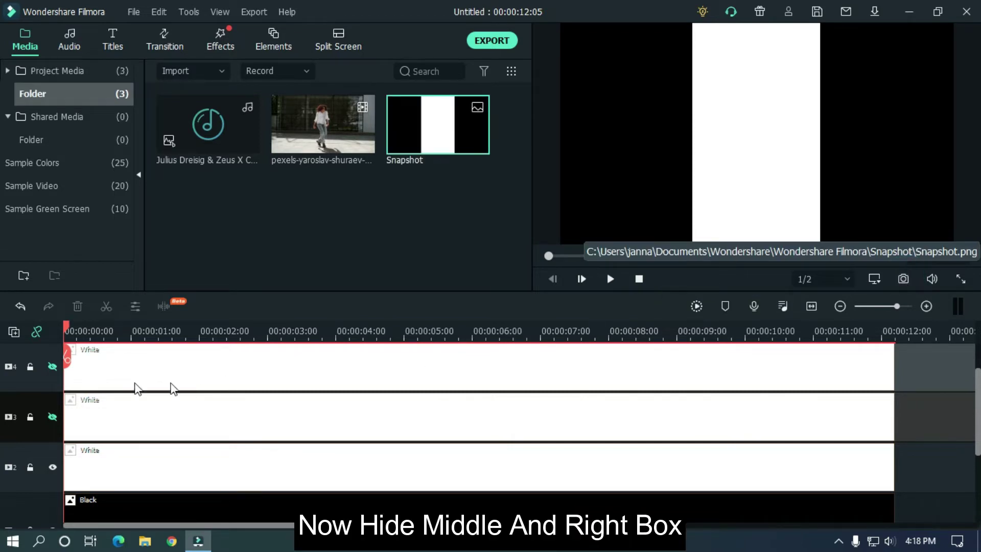
# - Show the left panel, hide the middle one, and snapshot the left-panel-only frame
pyautogui.click(53, 417)
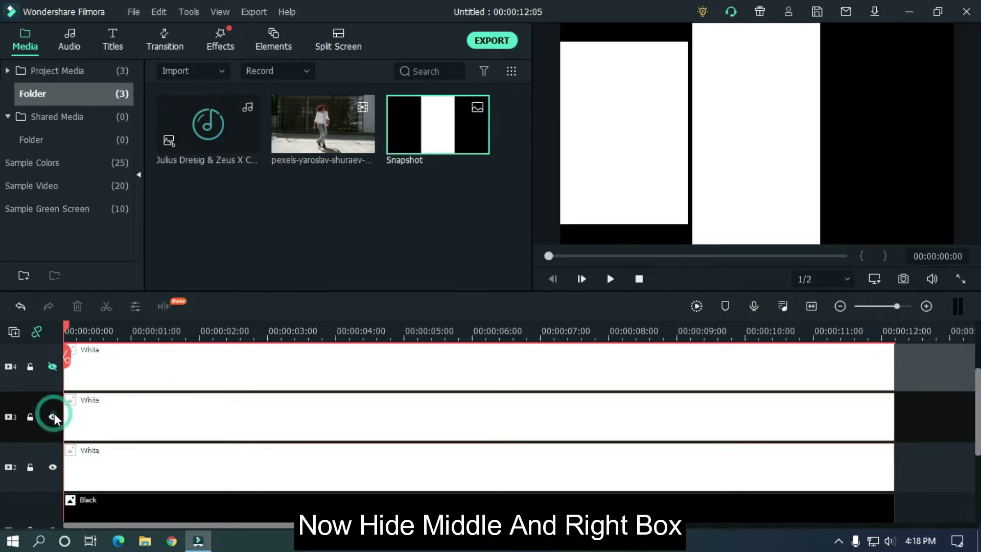
pyautogui.click(53, 467)
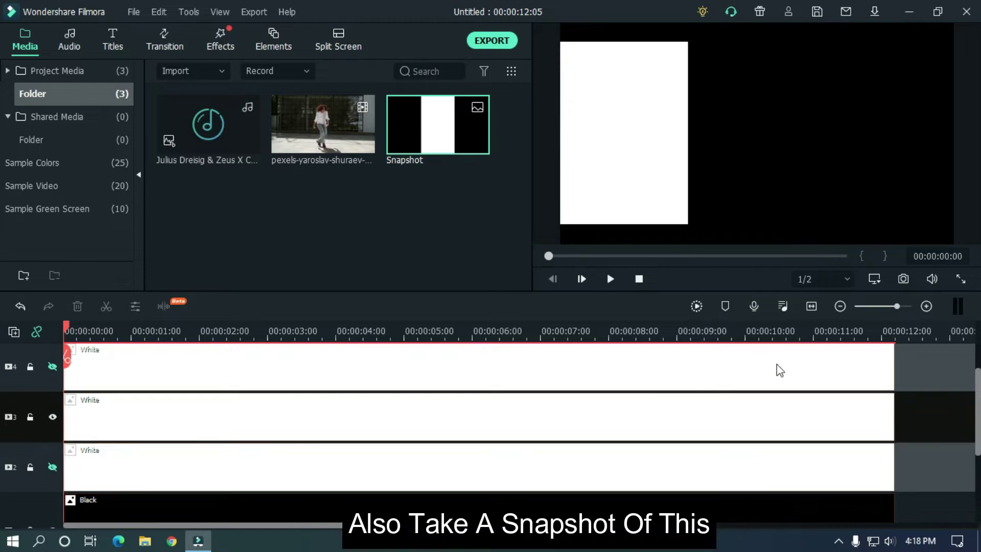
pyautogui.click(905, 280)
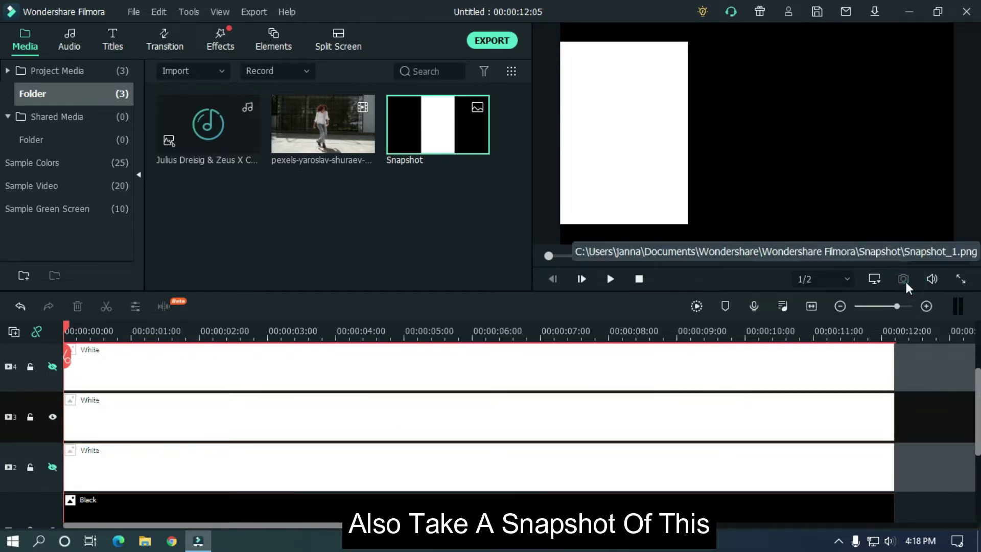
# - Snapshot the right-panel-only frame, then make the hidden panels visible again
pyautogui.click(52, 418)
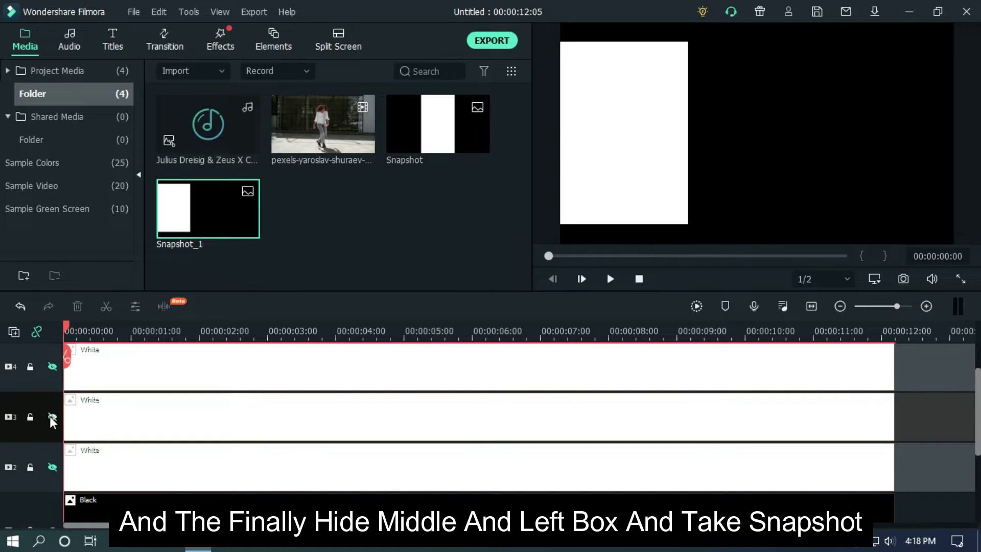
pyautogui.click(52, 368)
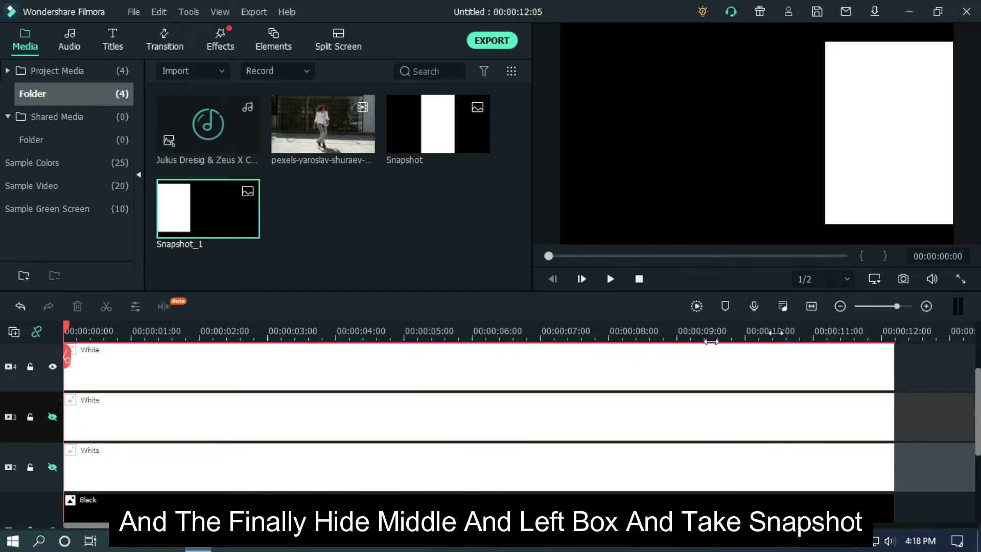
pyautogui.click(902, 281)
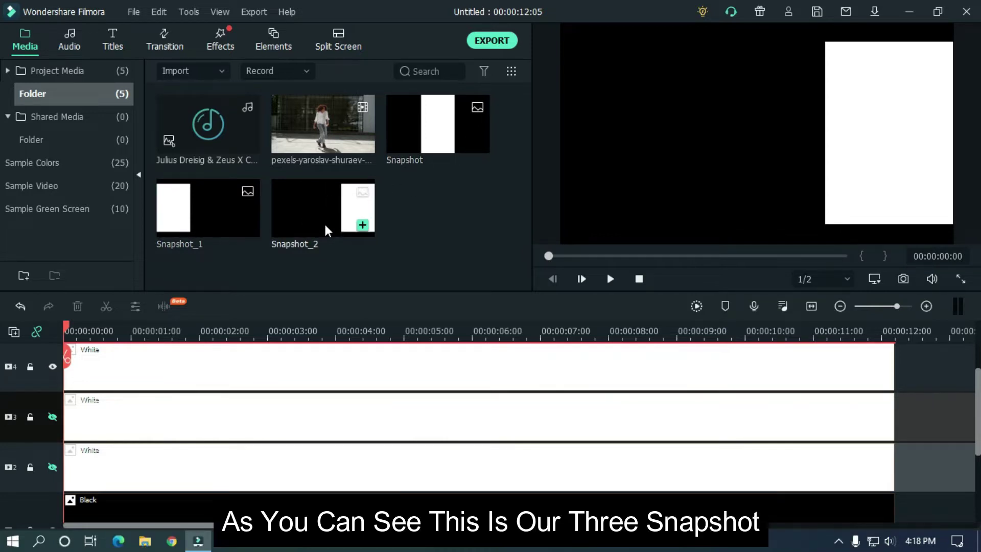
pyautogui.scroll(-1, 710, 410)
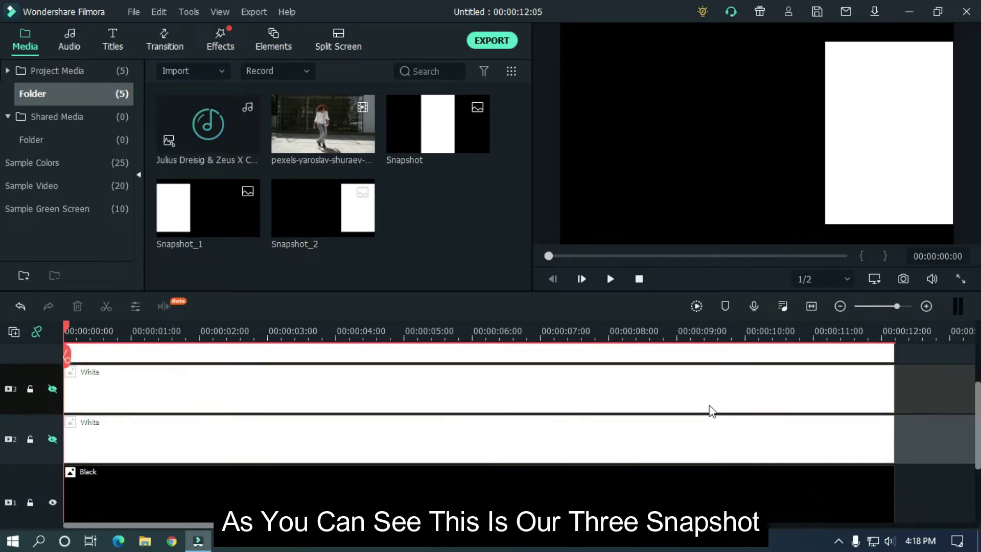
pyautogui.click(53, 389)
# - Unhide the last panel, then delete every clip from the timeline
pyautogui.click(53, 438)
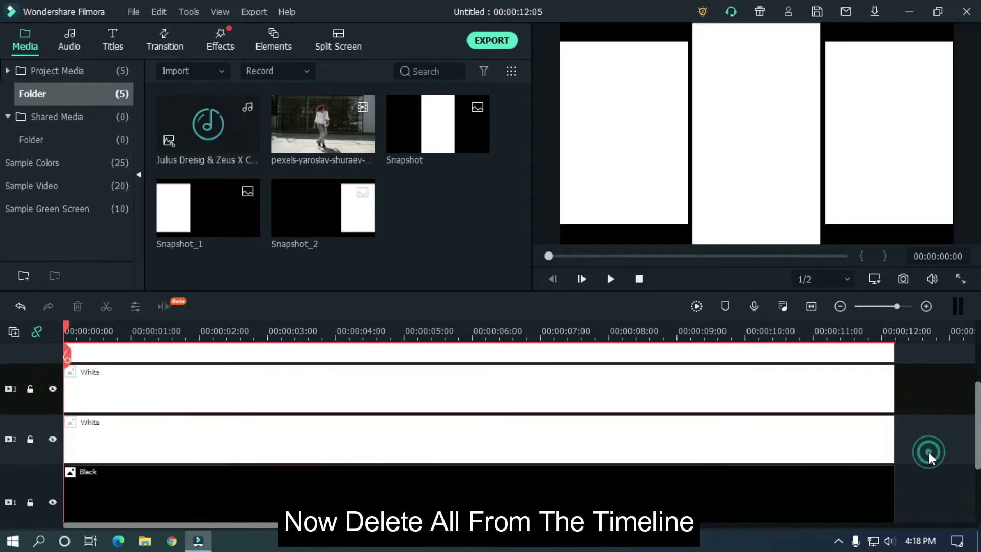
pyautogui.hotkey('ctrl', 'a')
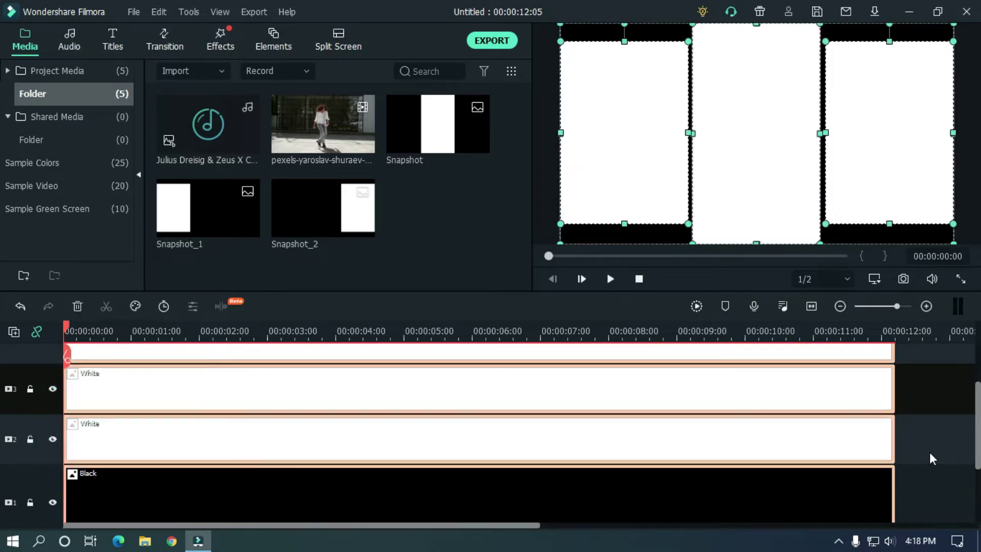
pyautogui.press('Delete')
pyautogui.scroll(-1, 2, 450)
pyautogui.scroll(1, 2, 448)
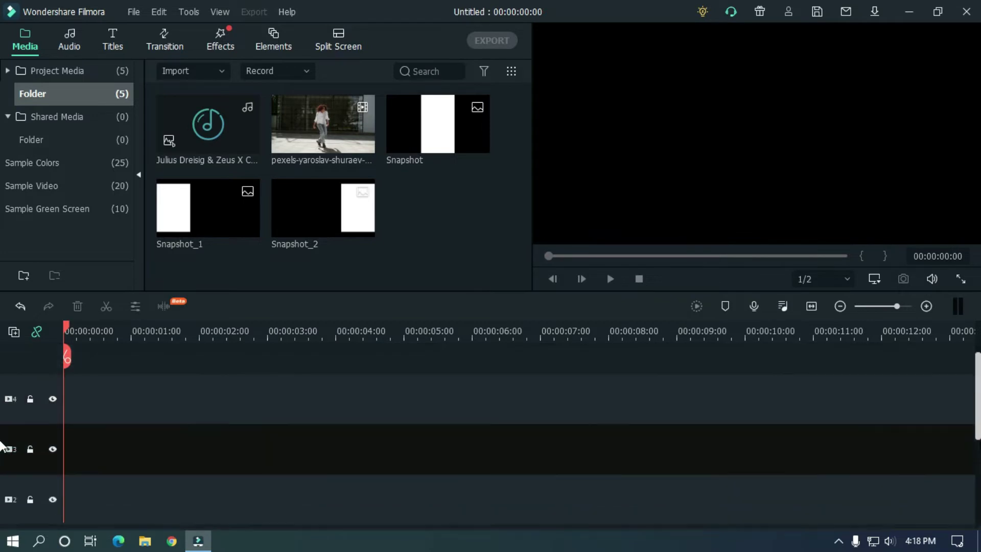
pyautogui.scroll(1, 294, 456)
pyautogui.scroll(-1, 2, 468)
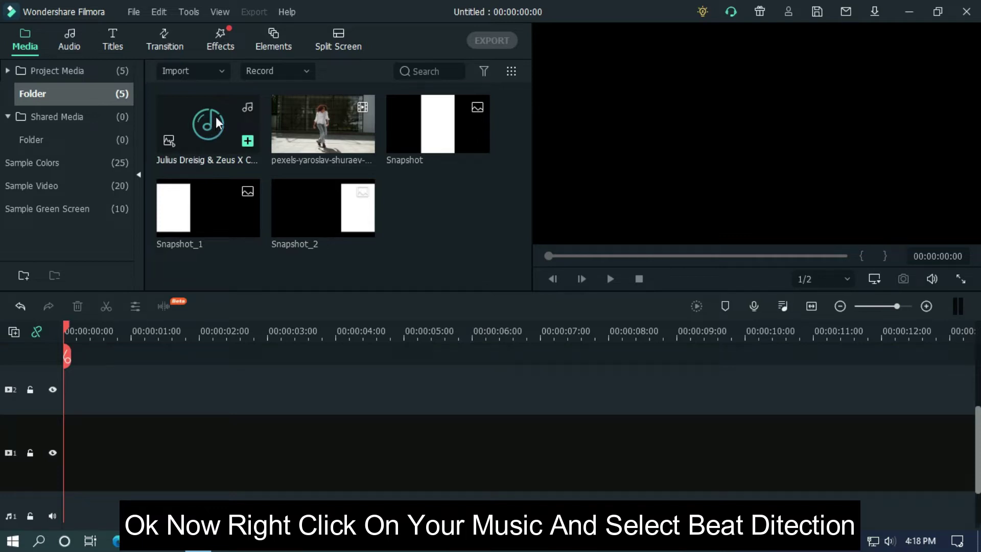
# - Run Beat Detection on the music with highlights every 2 beats
pyautogui.rightClick(223, 114)
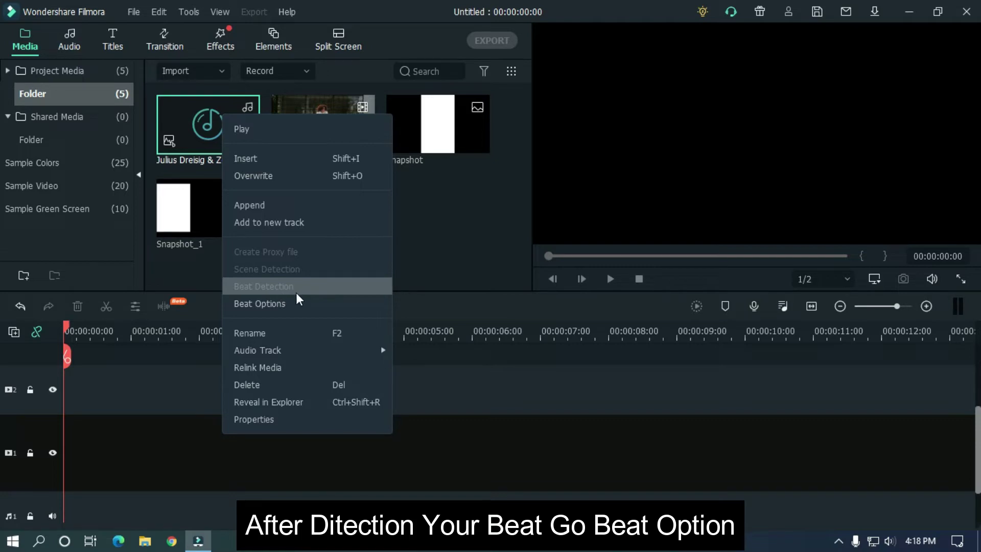
pyautogui.click(276, 305)
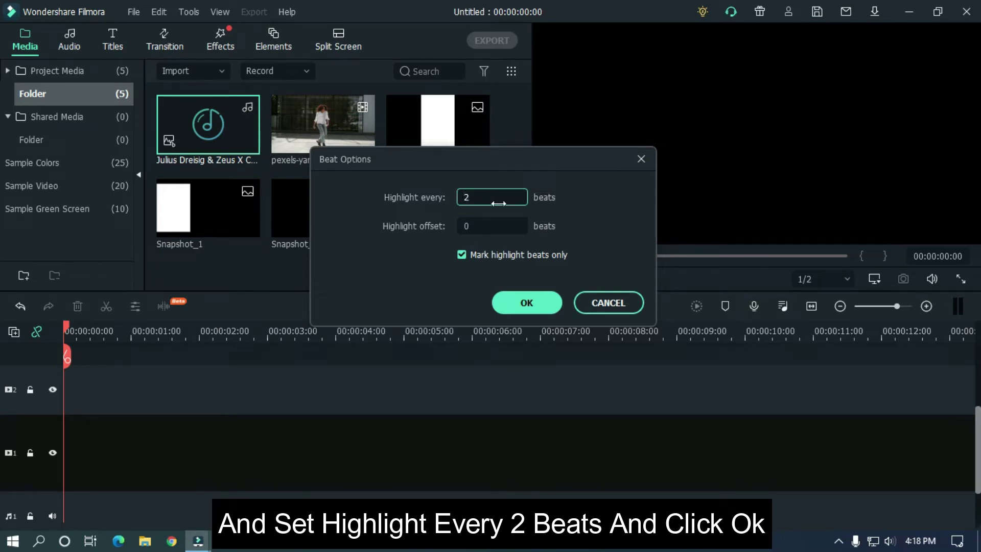
pyautogui.click(521, 303)
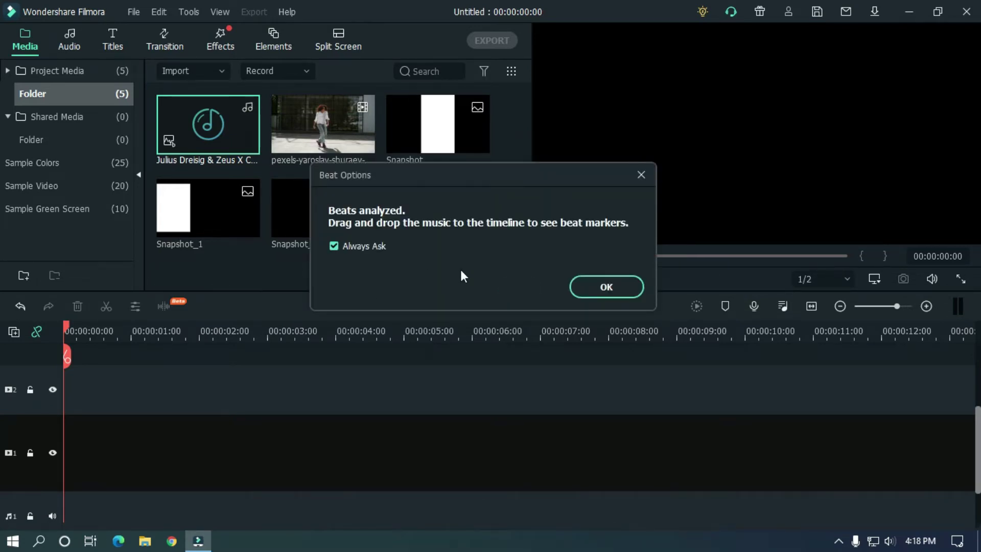
pyautogui.click(605, 289)
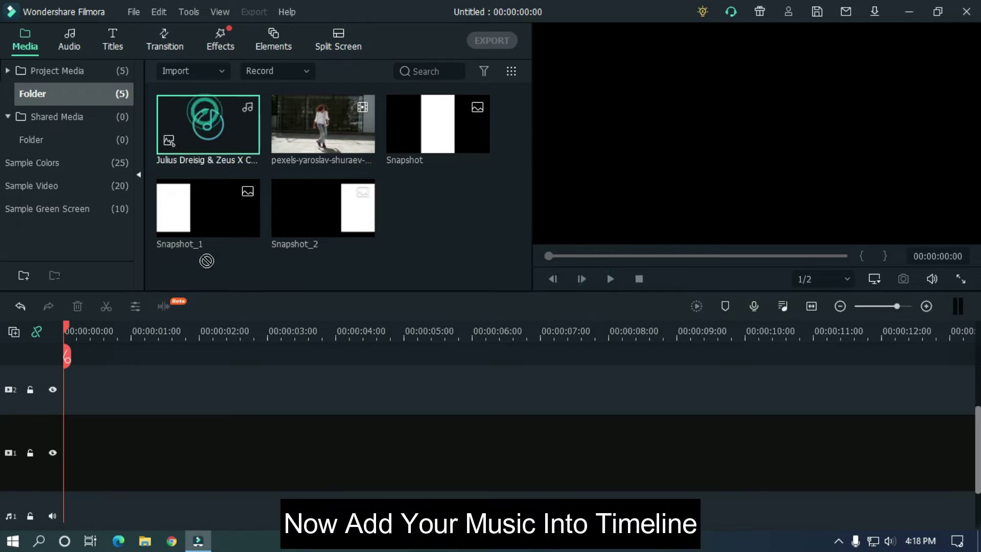
# - Put the music on the audio track and mark the beat near 32 seconds
pyautogui.moveTo(207, 261); pyautogui.dragTo(62, 482)
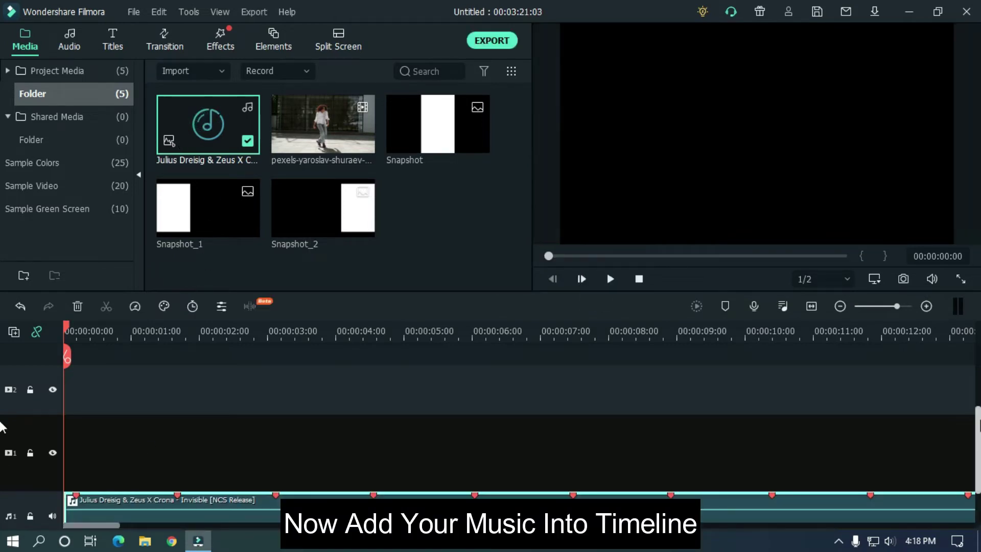
pyautogui.scroll(-2, 0, 428)
pyautogui.click(664, 334)
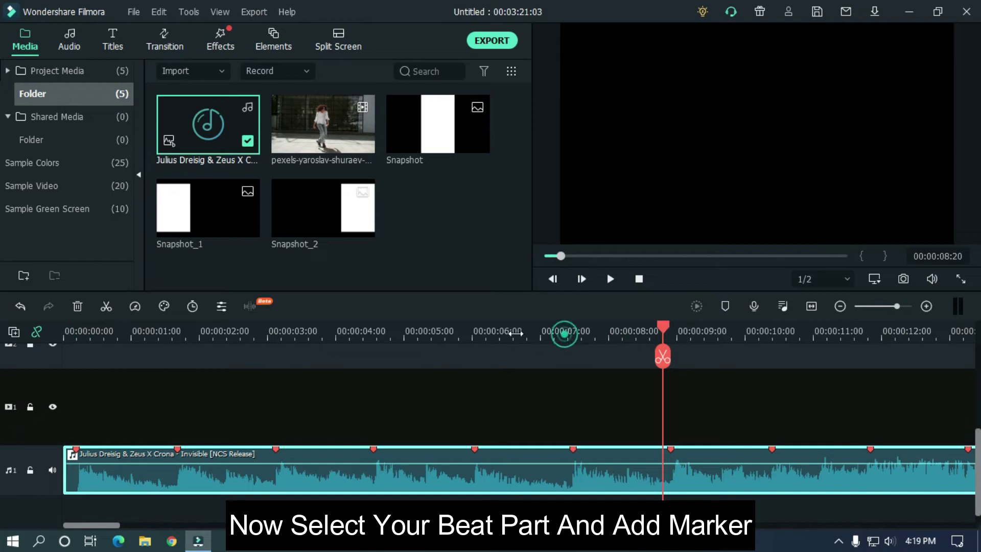
pyautogui.click(514, 333)
pyautogui.scroll(-2, 416, 322)
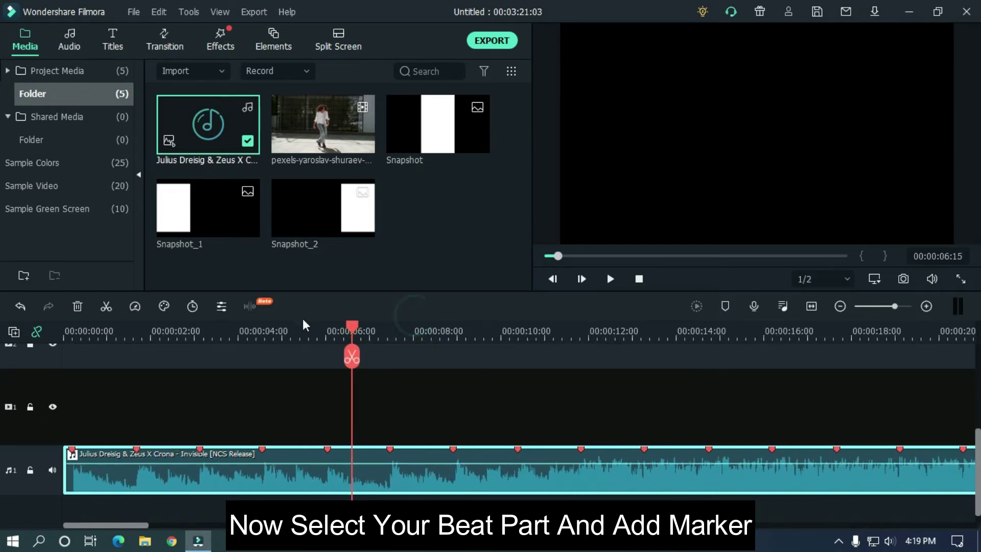
pyautogui.scroll(-2, 515, 337)
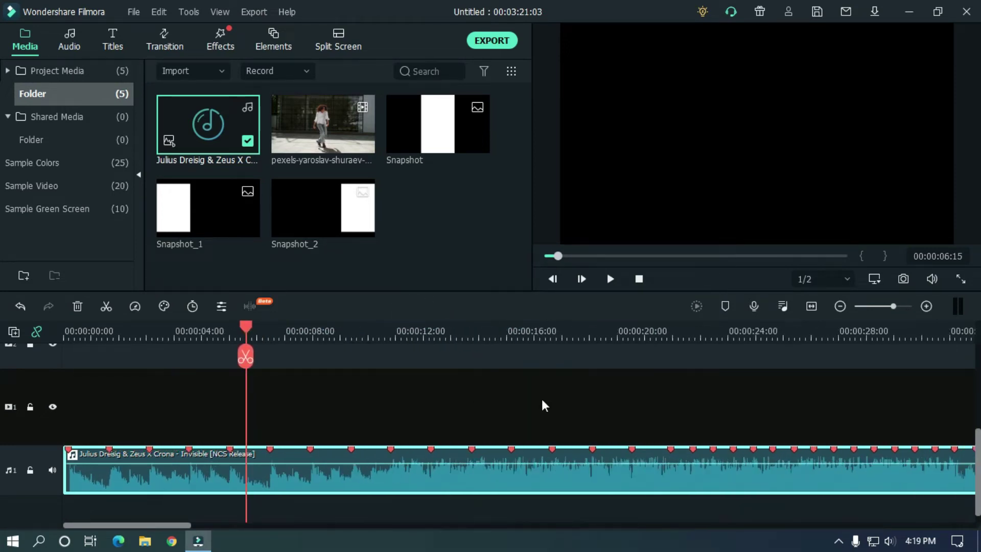
pyautogui.press('space')
pyautogui.scroll(-2, 405, 340)
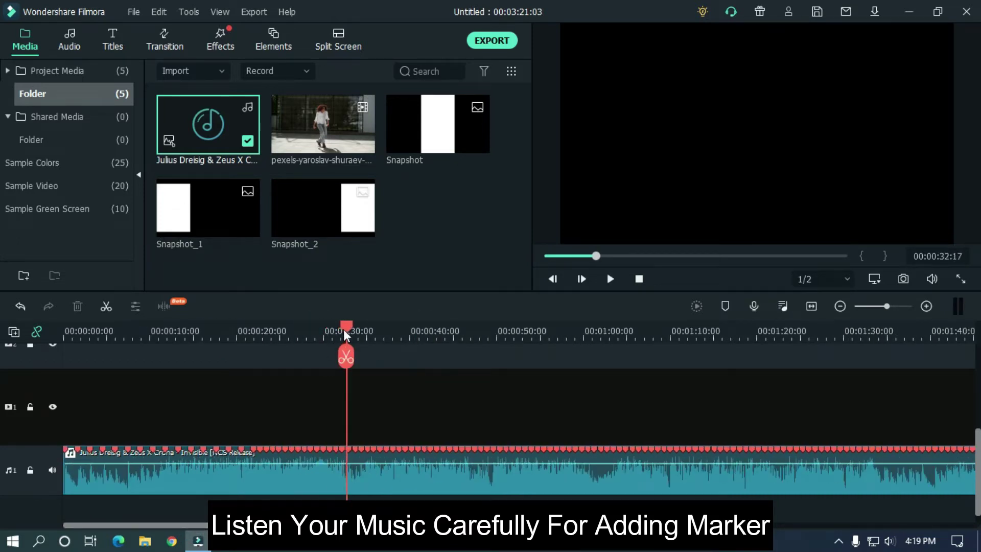
pyautogui.scroll(3, 345, 331)
pyautogui.moveTo(339, 331); pyautogui.dragTo(336, 325)
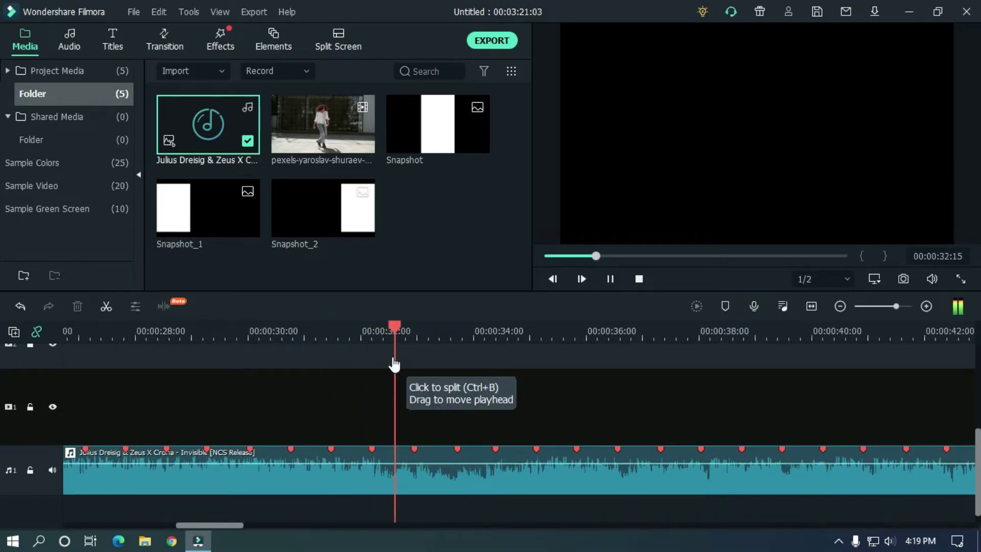
pyautogui.moveTo(394, 337); pyautogui.dragTo(375, 332)
pyautogui.scroll(-1, 471, 331)
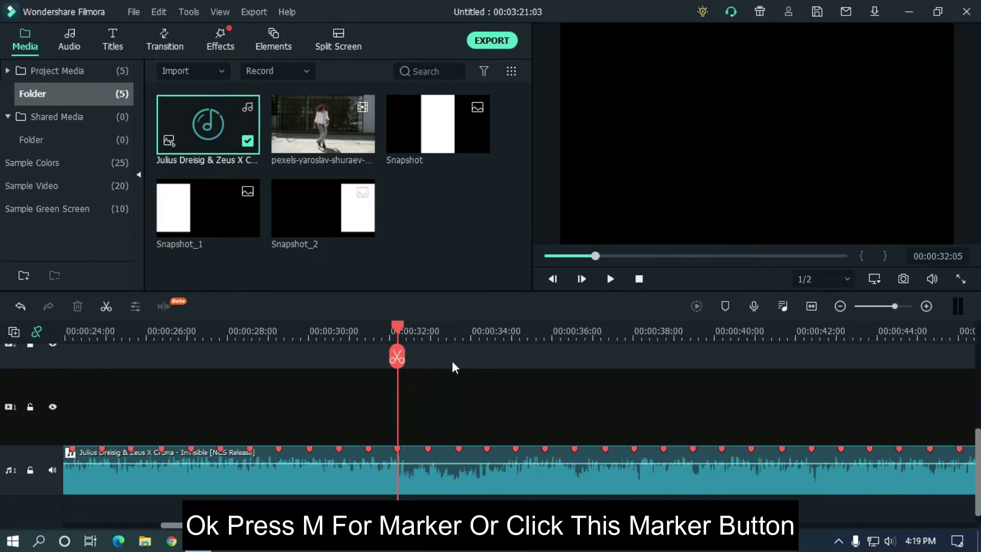
pyautogui.press('m')
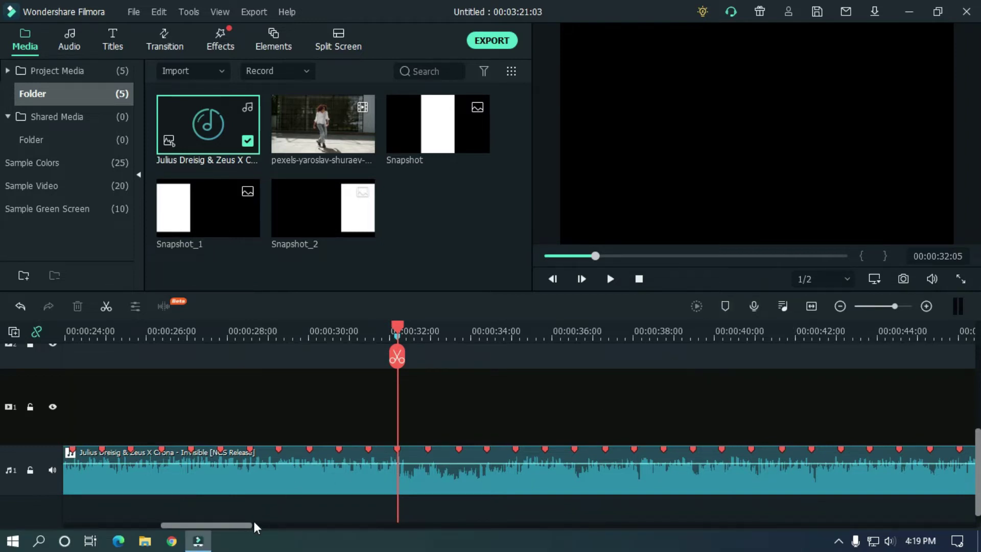
pyautogui.moveTo(249, 525); pyautogui.dragTo(229, 527)
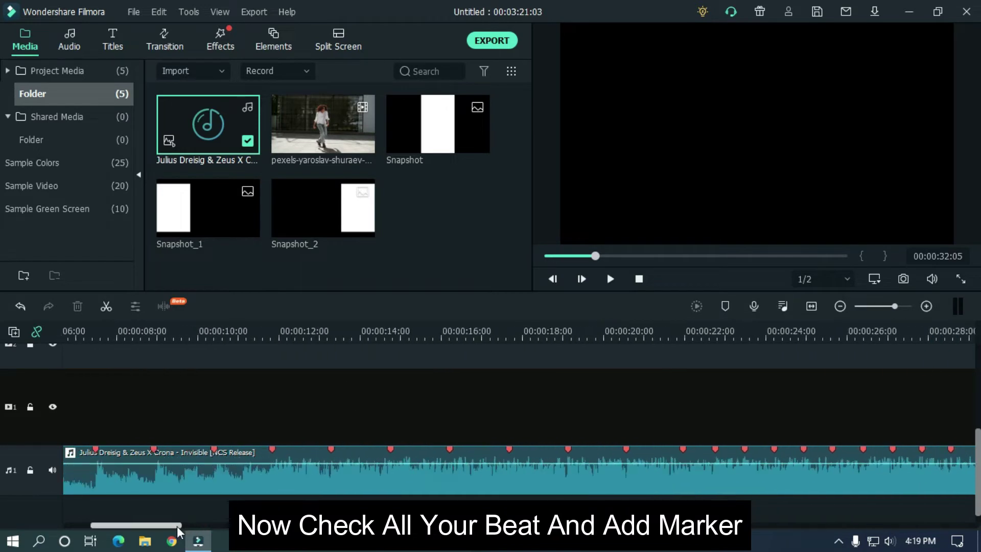
pyautogui.moveTo(229, 527); pyautogui.dragTo(175, 527)
# - Locate the beats near 11, 23 and 29 seconds, then scrub the music to check them
pyautogui.click(283, 331)
pyautogui.press('space')
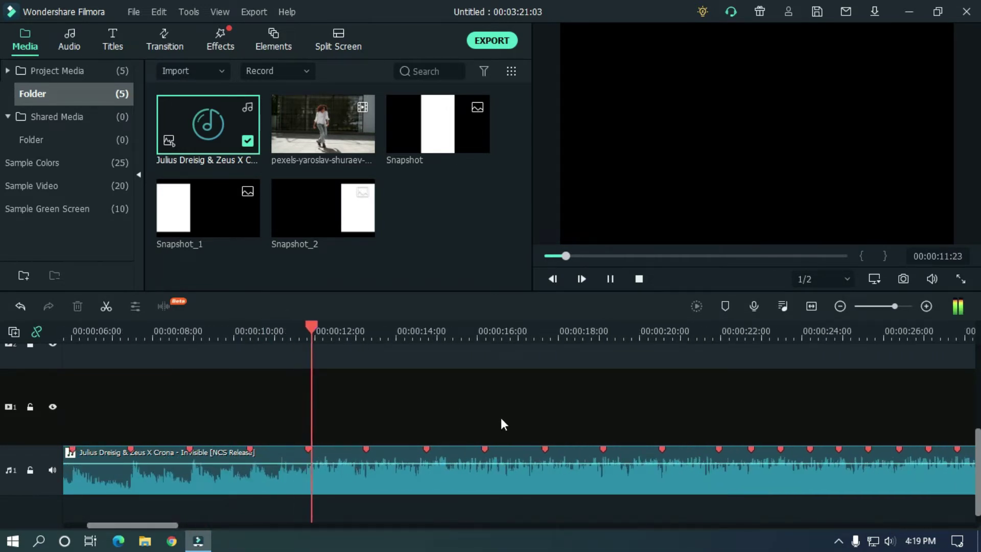
pyautogui.press('space')
pyautogui.moveTo(333, 331); pyautogui.dragTo(311, 332)
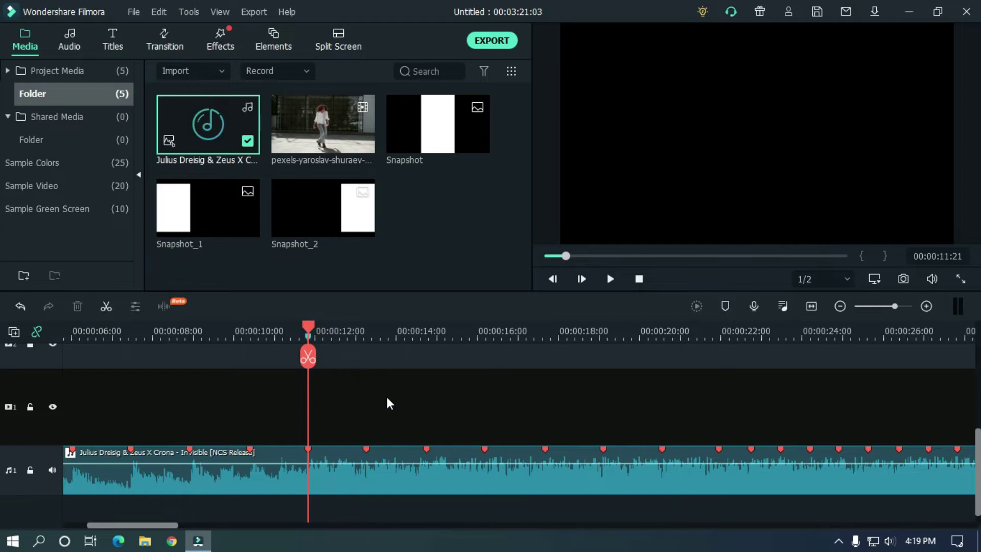
pyautogui.press('space')
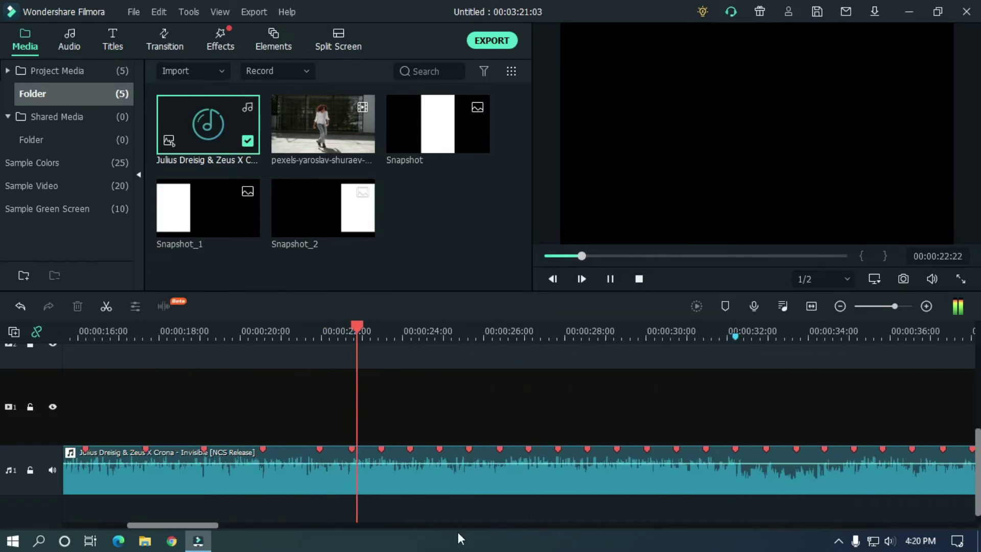
pyautogui.click(398, 332)
pyautogui.scroll(-2, 399, 368)
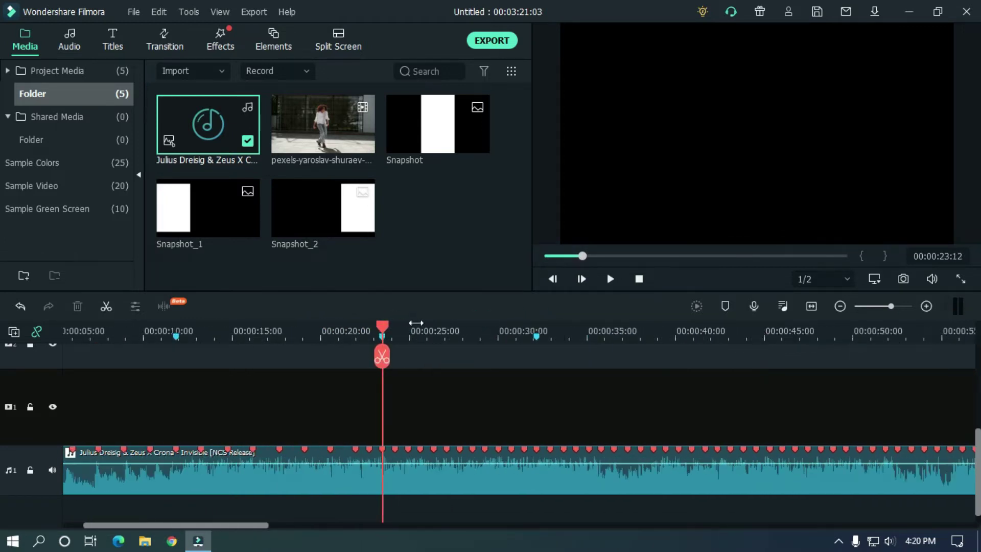
pyautogui.press('space')
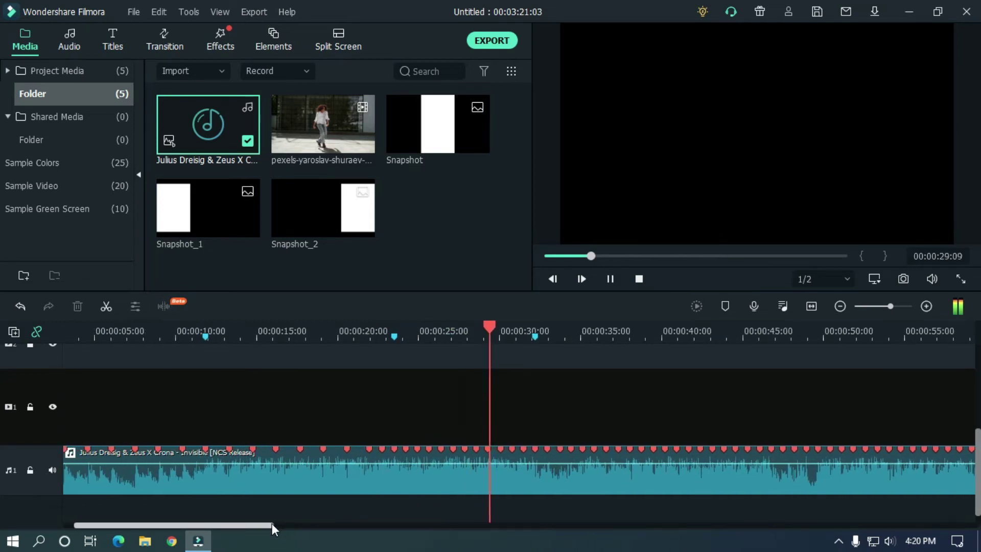
pyautogui.scroll(1, 564, 384)
pyautogui.click(502, 370)
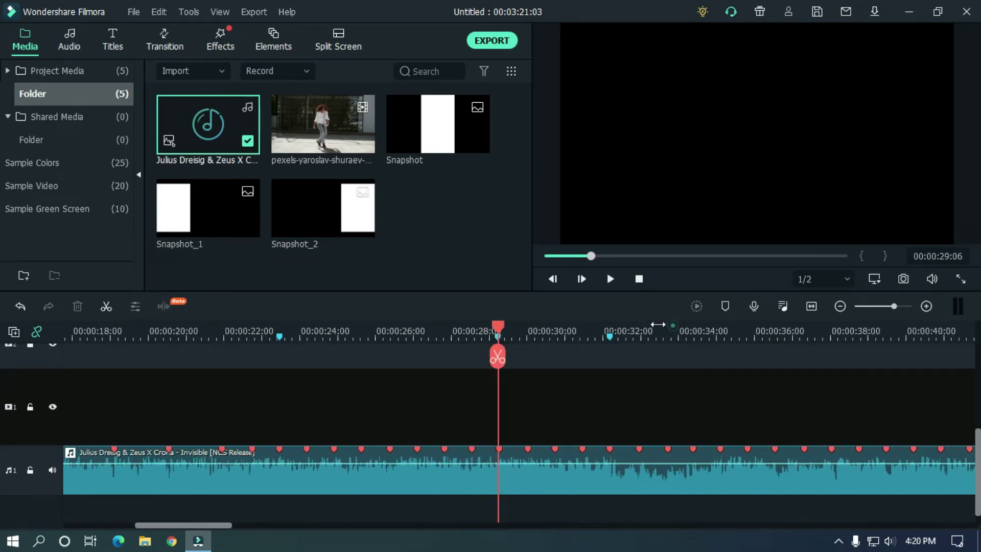
pyautogui.moveTo(603, 324); pyautogui.dragTo(574, 330)
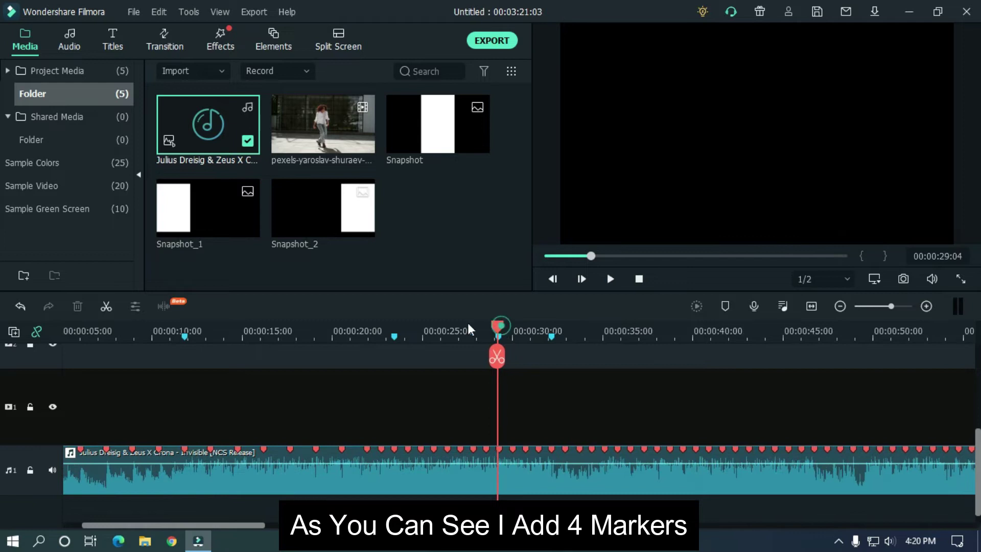
pyautogui.moveTo(469, 330)
pyautogui.mouseDown()
pyautogui.moveTo(171, 329)
pyautogui.moveTo(530, 329)
pyautogui.moveTo(136, 330)
pyautogui.mouseUp()
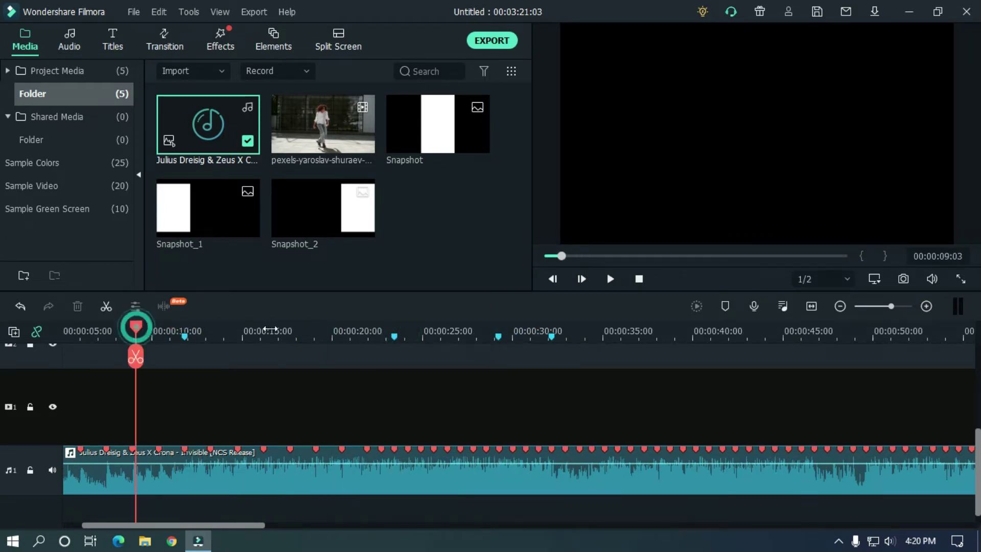
# - Put the pexels dance clip on video track 1 and play it back from about 31 seconds
pyautogui.moveTo(335, 123)
pyautogui.mouseDown()
pyautogui.moveTo(198, 430)
pyautogui.moveTo(155, 418)
pyautogui.mouseUp()
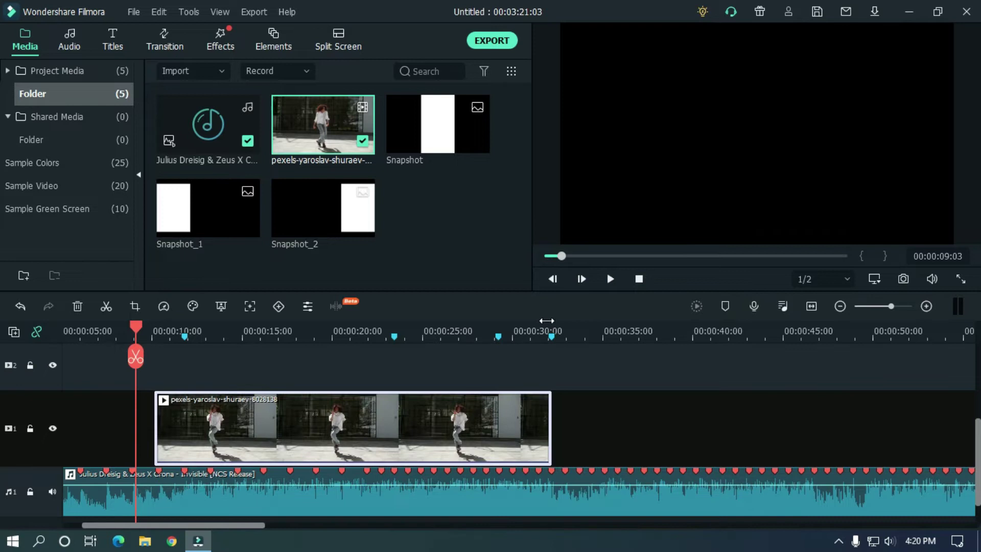
pyautogui.click(535, 330)
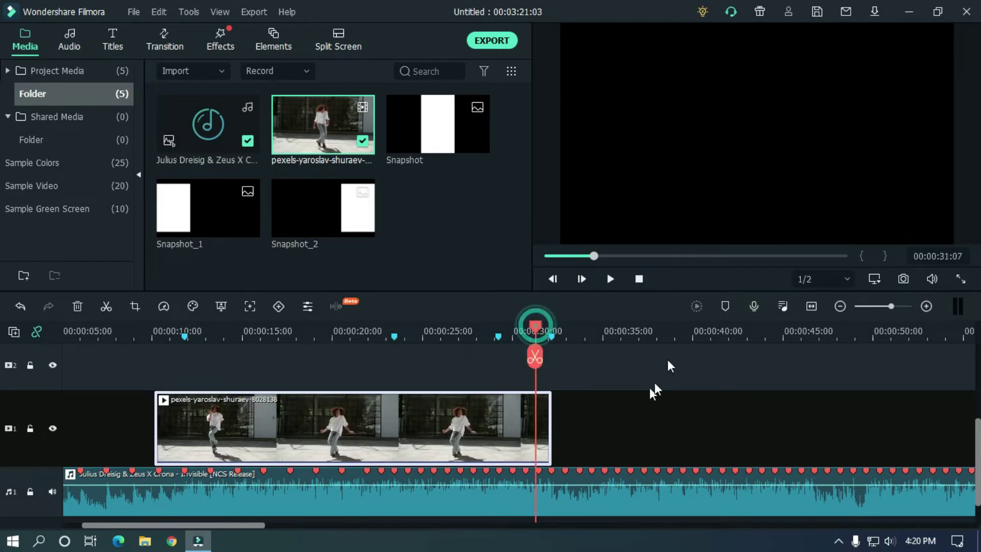
pyautogui.press('space')
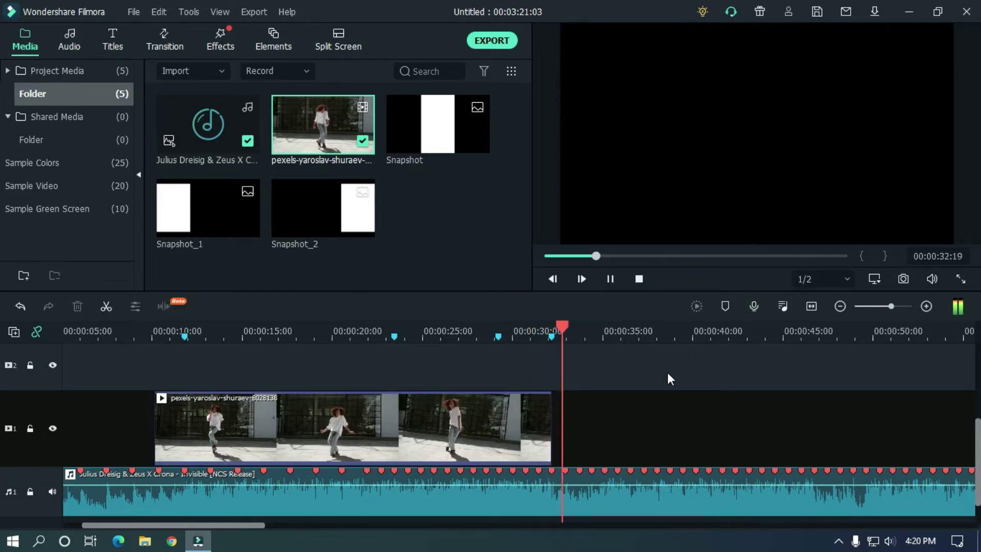
pyautogui.moveTo(569, 325); pyautogui.dragTo(148, 341)
pyautogui.scroll(1, 149, 341)
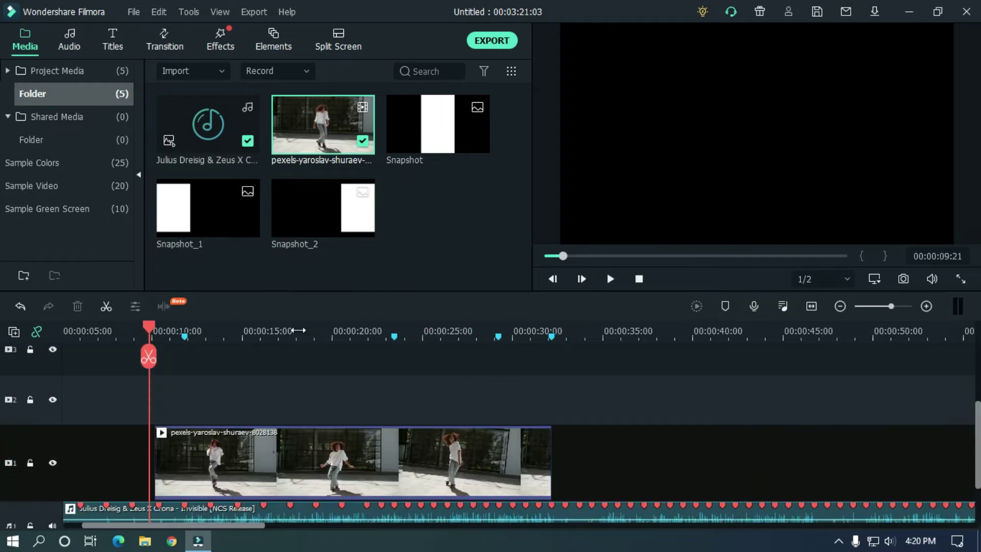
pyautogui.keyDown('alt'); pyautogui.scroll(2, 263, 321); pyautogui.keyUp('alt')
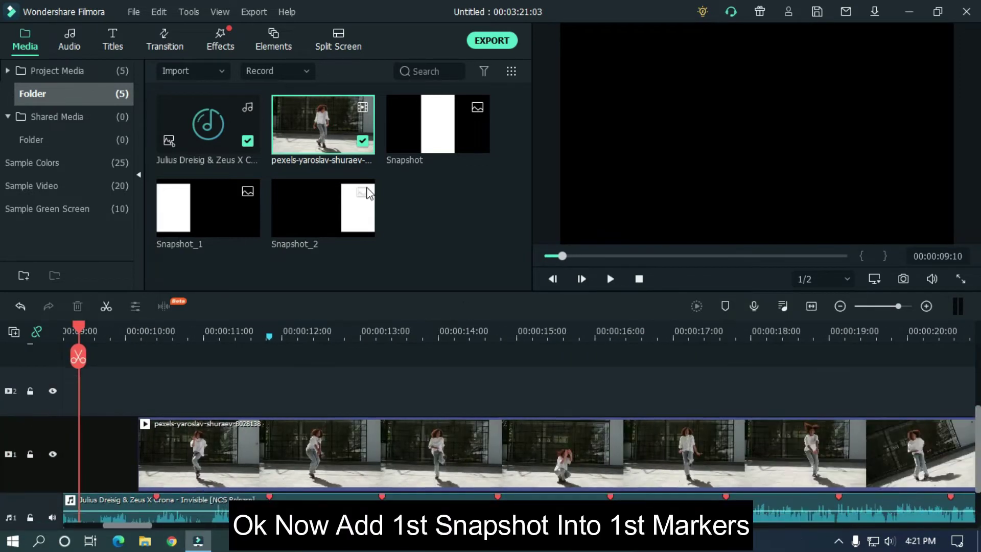
# - Place the Snapshot image on track 2, aligned with the first marker
pyautogui.moveTo(449, 122)
pyautogui.mouseDown()
pyautogui.moveTo(434, 116)
pyautogui.moveTo(274, 386)
pyautogui.mouseUp()
pyautogui.click(274, 332)
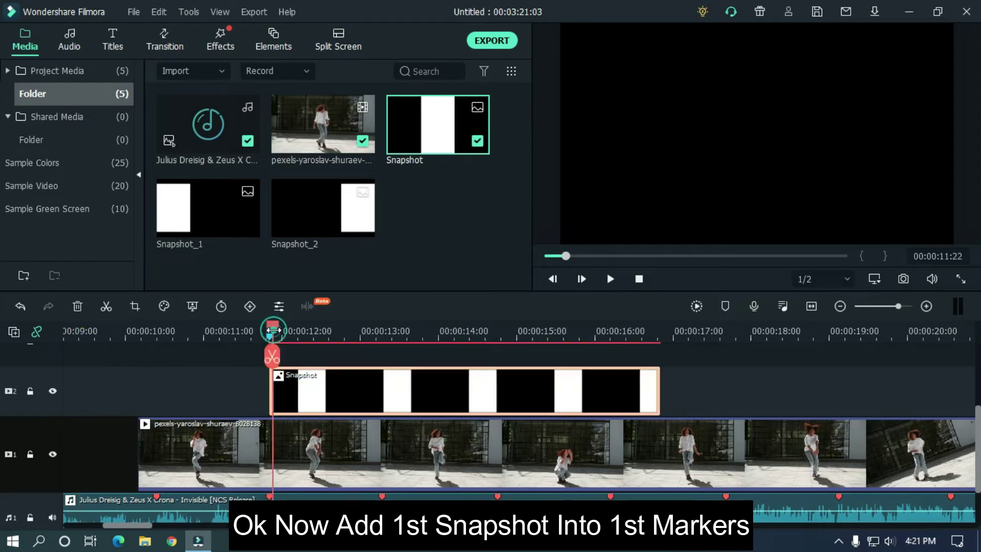
pyautogui.moveTo(274, 329); pyautogui.dragTo(269, 330)
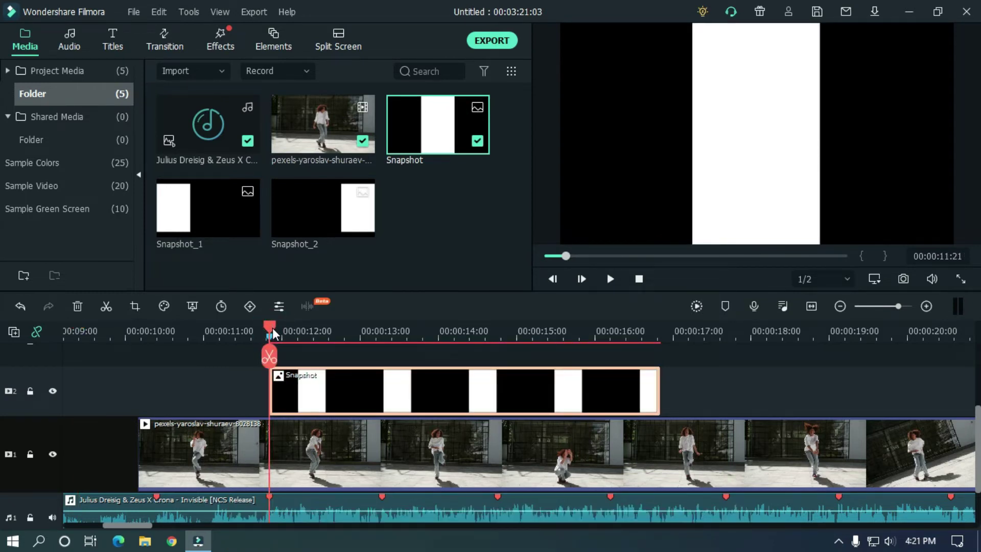
pyautogui.moveTo(978, 452); pyautogui.dragTo(978, 427)
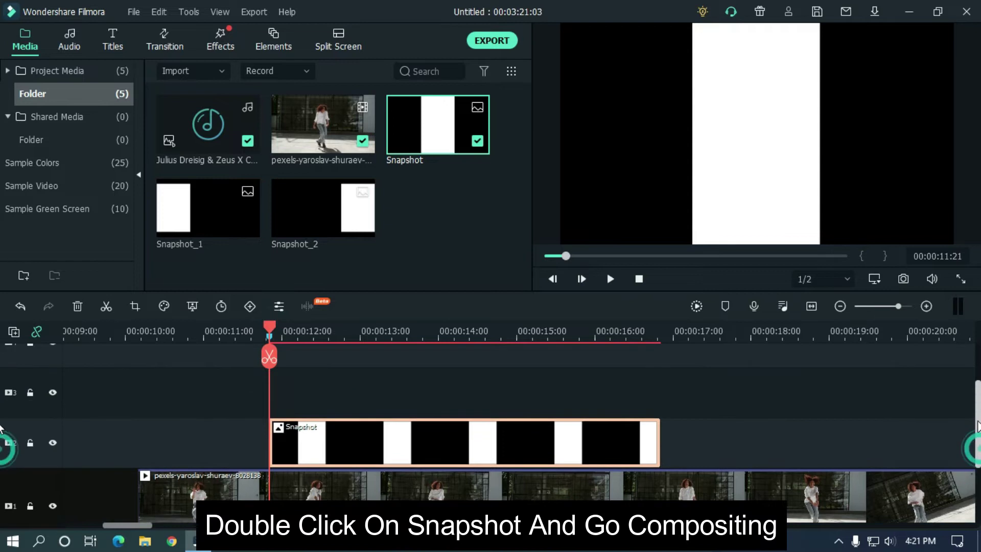
# - Set the Snapshot's Compositing blending mode to Multiply and step a few frames forward
pyautogui.doubleClick(431, 437)
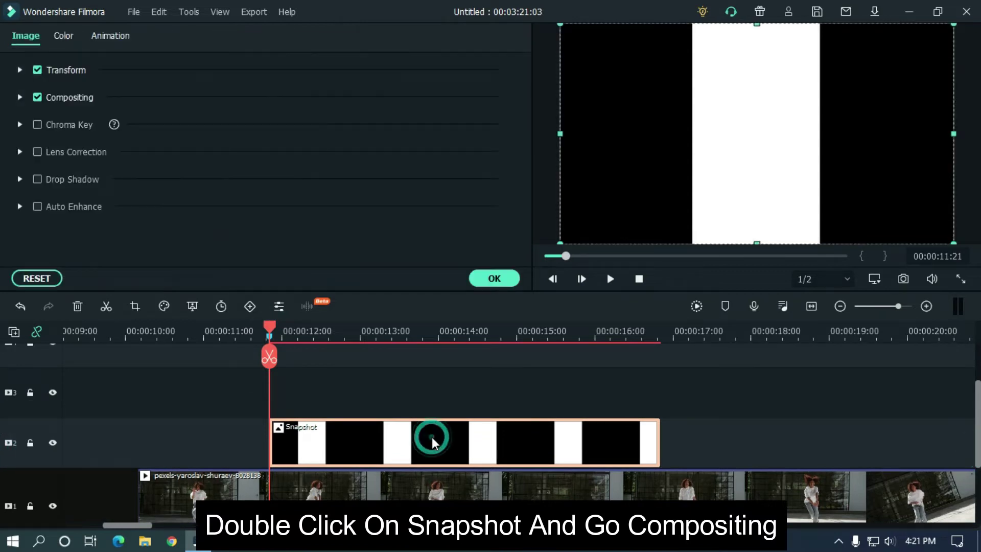
pyautogui.click(20, 98)
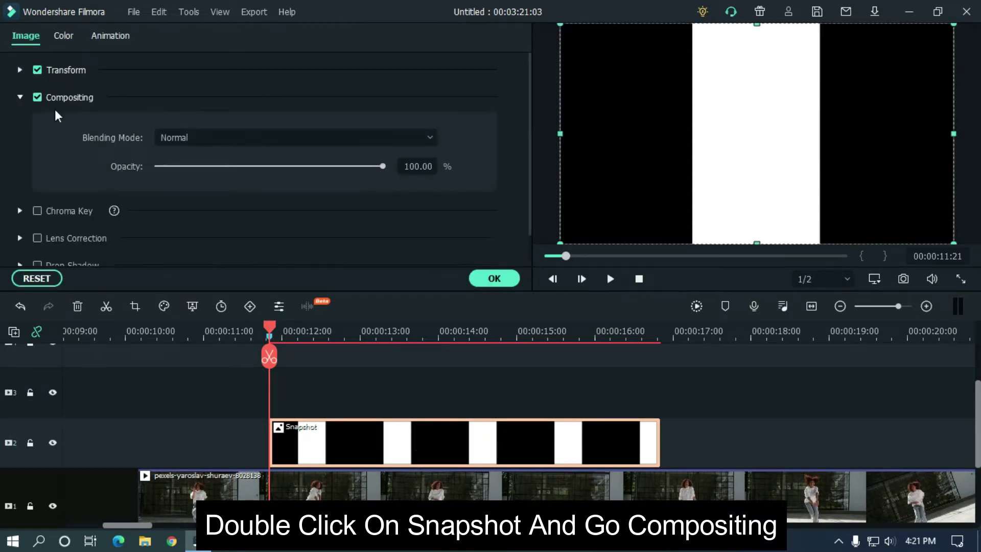
pyautogui.click(201, 136)
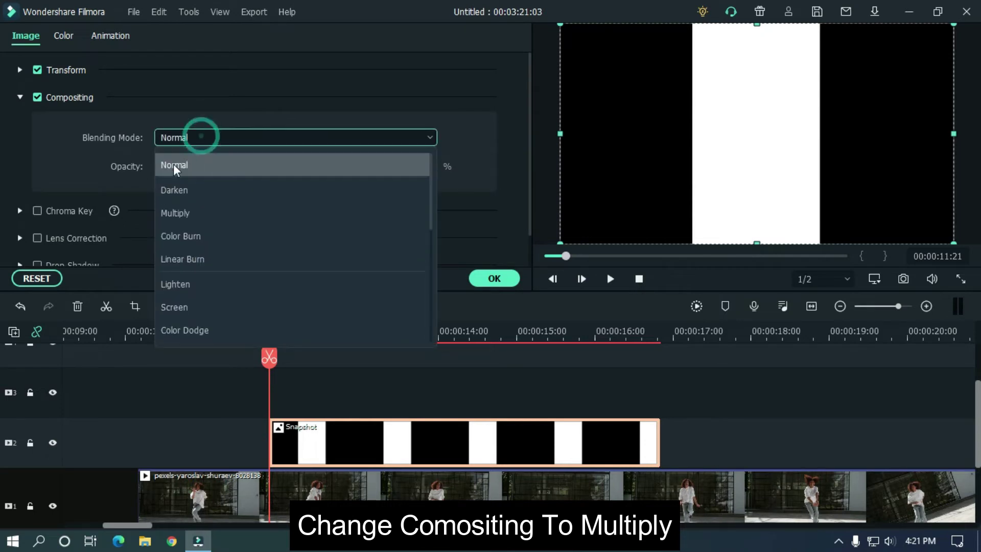
pyautogui.click(194, 216)
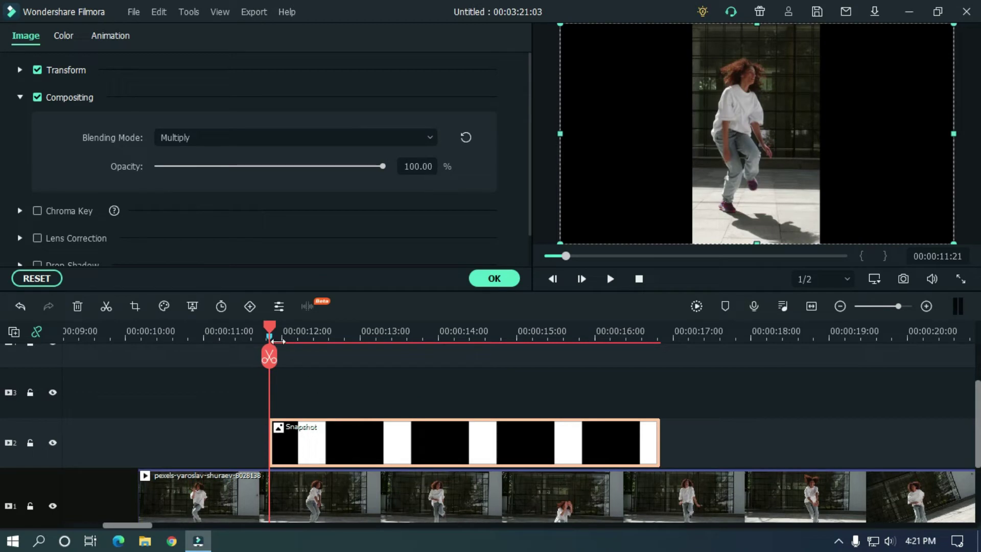
pyautogui.moveTo(271, 329); pyautogui.dragTo(365, 360)
pyautogui.scroll(2, 490, 315)
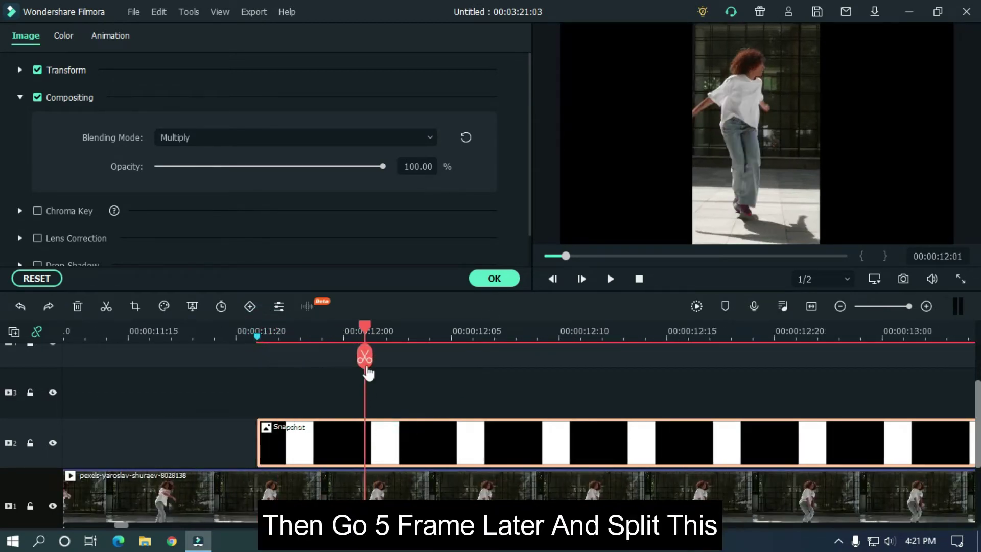
# - Trim the Snapshot to a few frames and replay the short white flicker
pyautogui.click(366, 367)
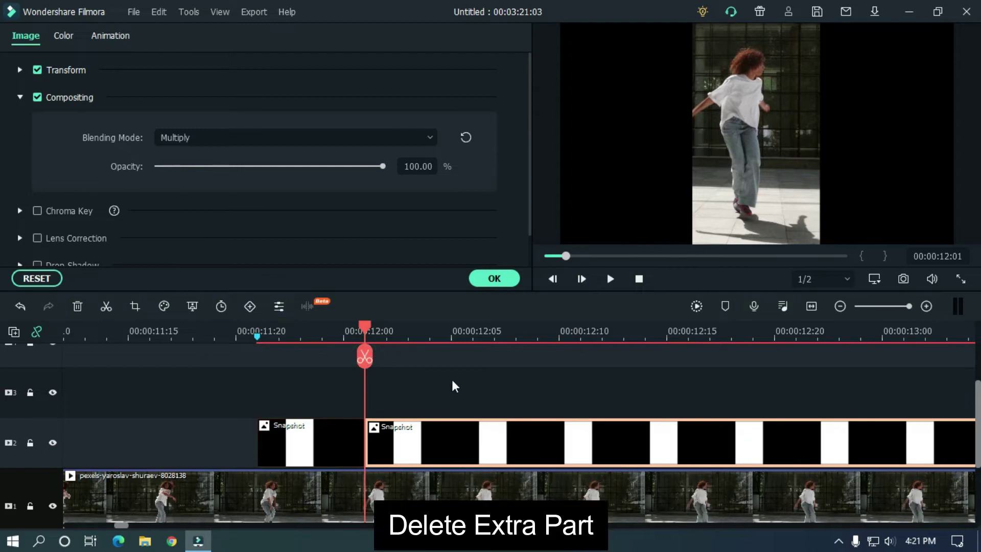
pyautogui.press('Delete')
pyautogui.scroll(-1, 416, 317)
pyautogui.scroll(-1, 403, 315)
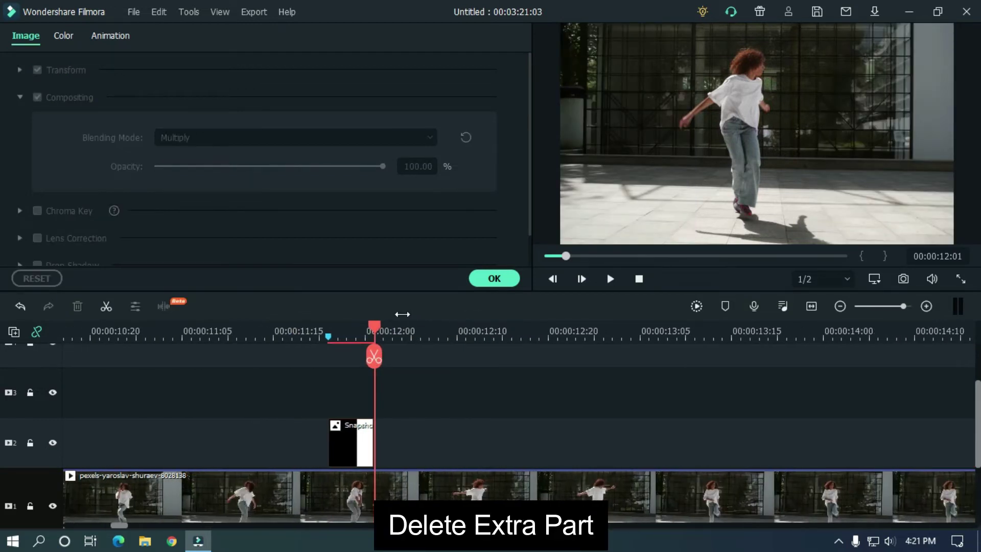
pyautogui.click(292, 332)
pyautogui.press('space')
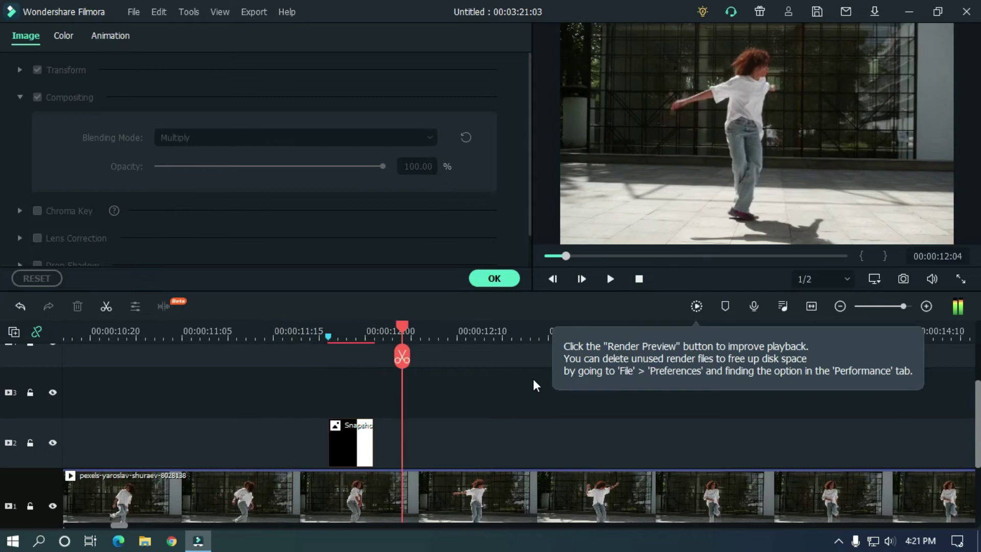
pyautogui.moveTo(400, 327); pyautogui.dragTo(335, 330)
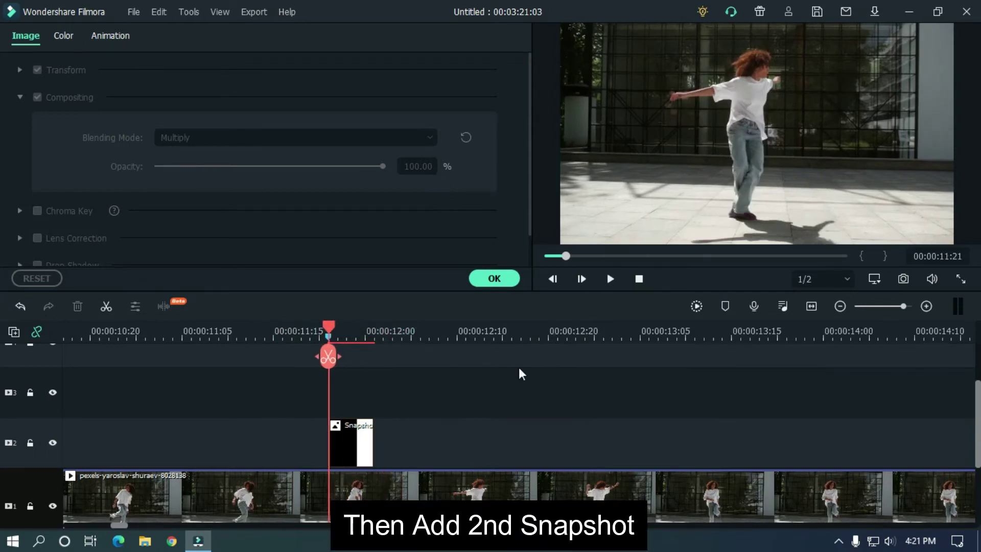
pyautogui.scroll(-2, 513, 361)
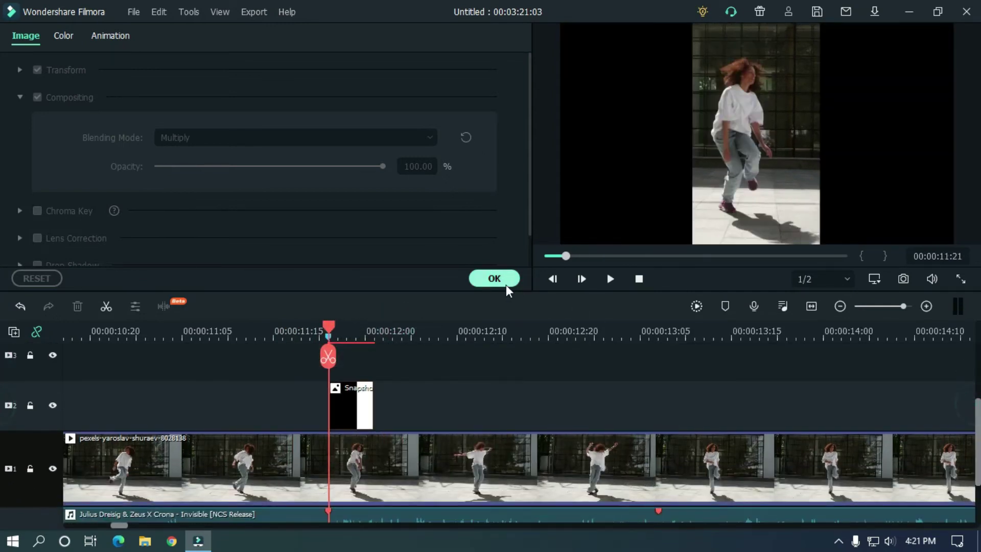
# - Place Snapshot_1 right after Snapshot on track 2 and split it five frames in
pyautogui.click(494, 278)
pyautogui.moveTo(202, 197); pyautogui.dragTo(387, 401)
pyautogui.click(366, 333)
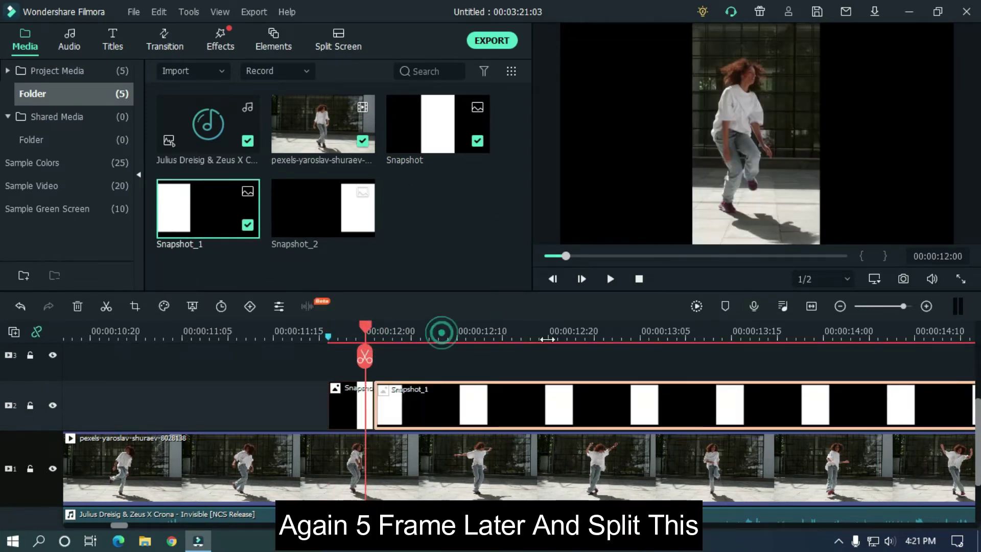
pyautogui.scroll(1, 501, 337)
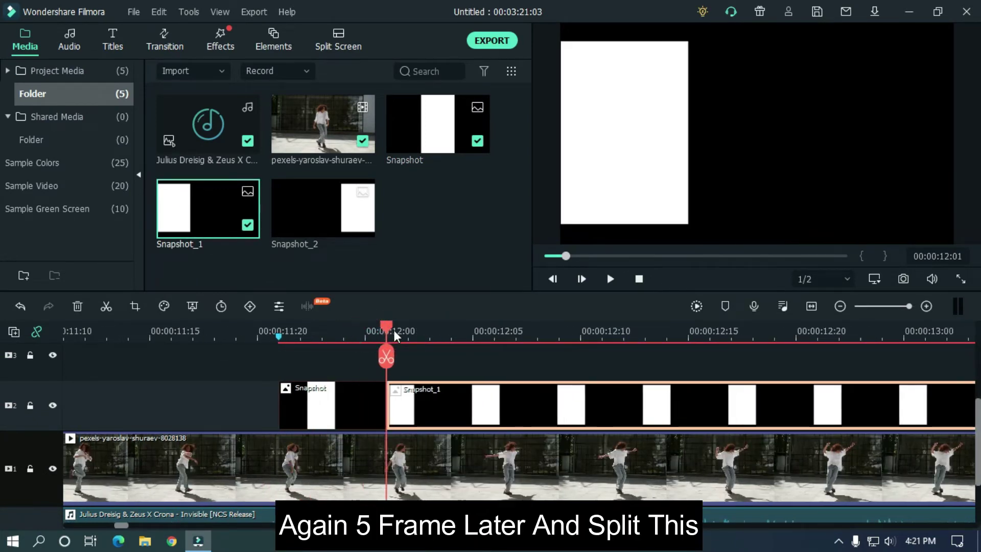
pyautogui.click(407, 330)
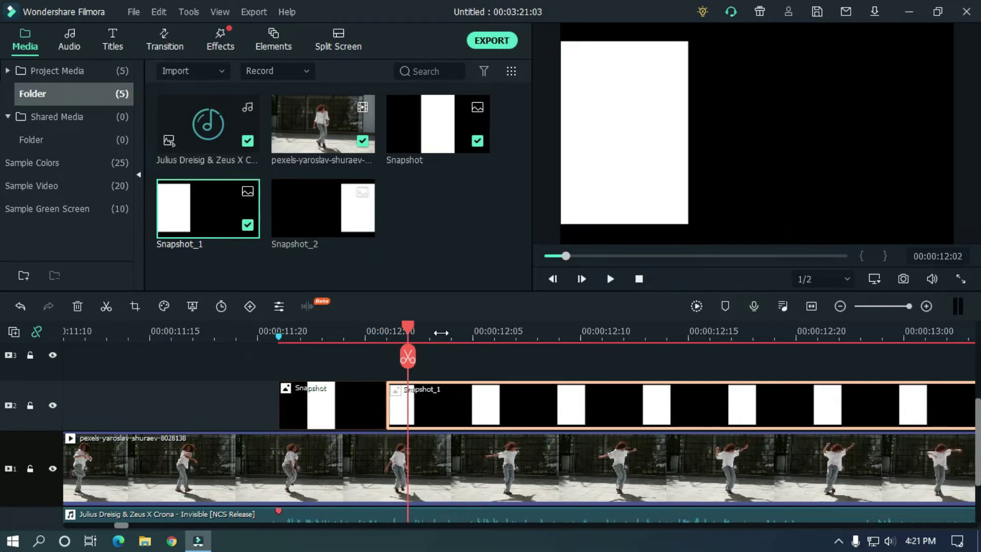
pyautogui.press('Right')
pyautogui.press('Right')
pyautogui.press('Right')
pyautogui.press('Right')
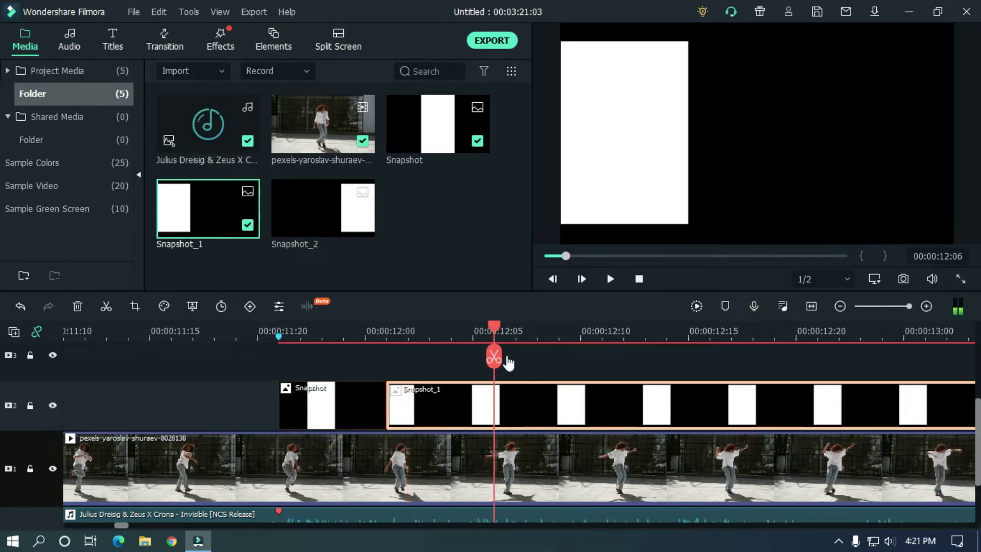
pyautogui.click(495, 358)
# - Remove Snapshot_1's remainder, place Snapshot_2 after it on track 2, and split it five frames in
pyautogui.press('Delete')
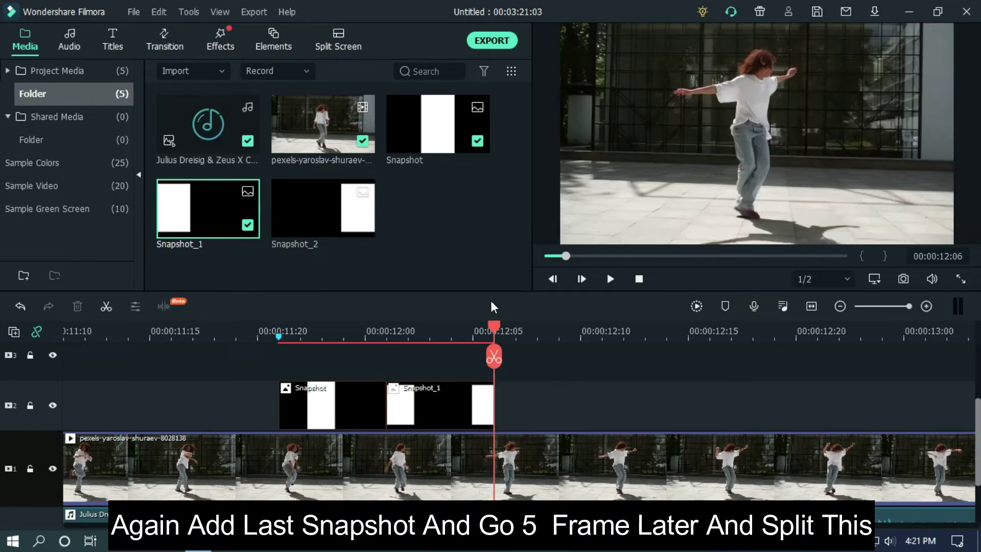
pyautogui.moveTo(325, 195)
pyautogui.mouseDown()
pyautogui.moveTo(503, 394)
pyautogui.moveTo(494, 396)
pyautogui.mouseUp()
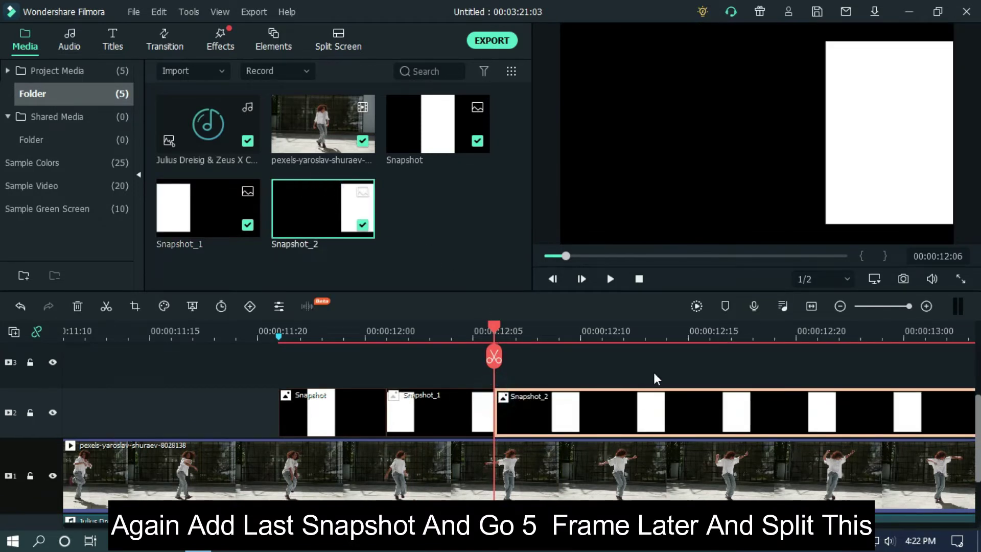
pyautogui.press('Right')
pyautogui.press('Right')
pyautogui.press('Right')
pyautogui.press('Right')
pyautogui.press('Right')
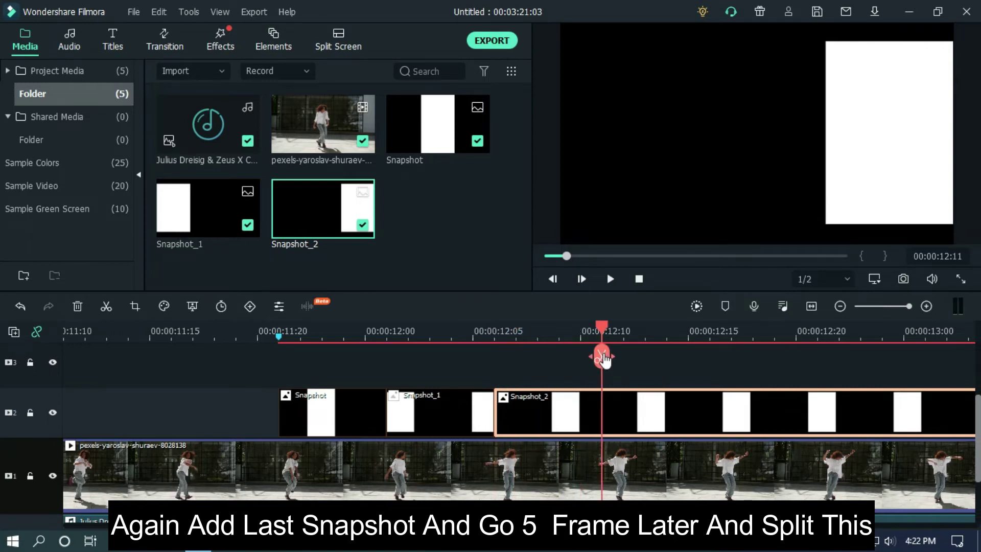
pyautogui.hotkey('ctrl', 'b')
# - Delete Snapshot_2's leftover piece and set Snapshot_1's blending mode to Multiply
pyautogui.press('Delete')
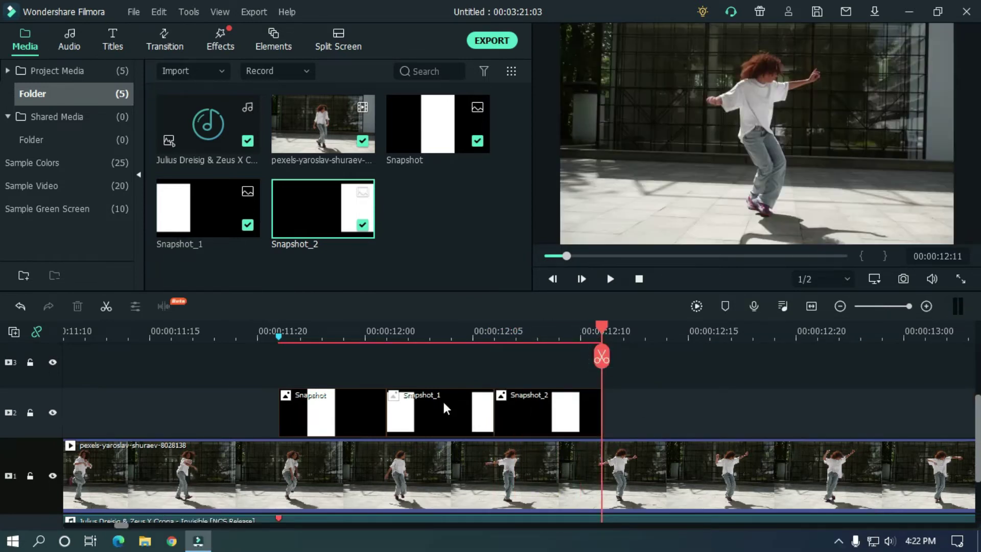
pyautogui.doubleClick(442, 399)
pyautogui.click(188, 145)
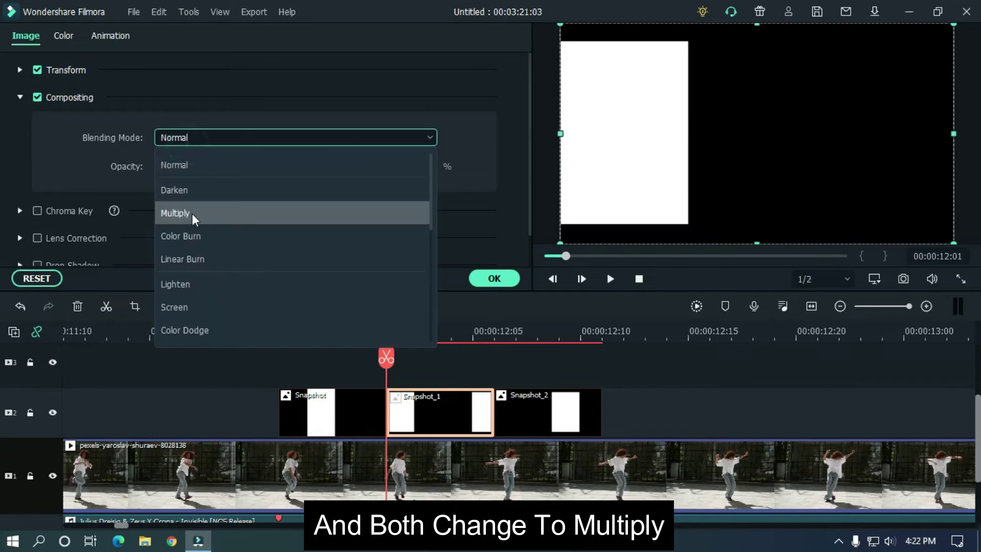
pyautogui.click(193, 215)
# - Set Snapshot_2's blending mode to Multiply as well
pyautogui.click(517, 406)
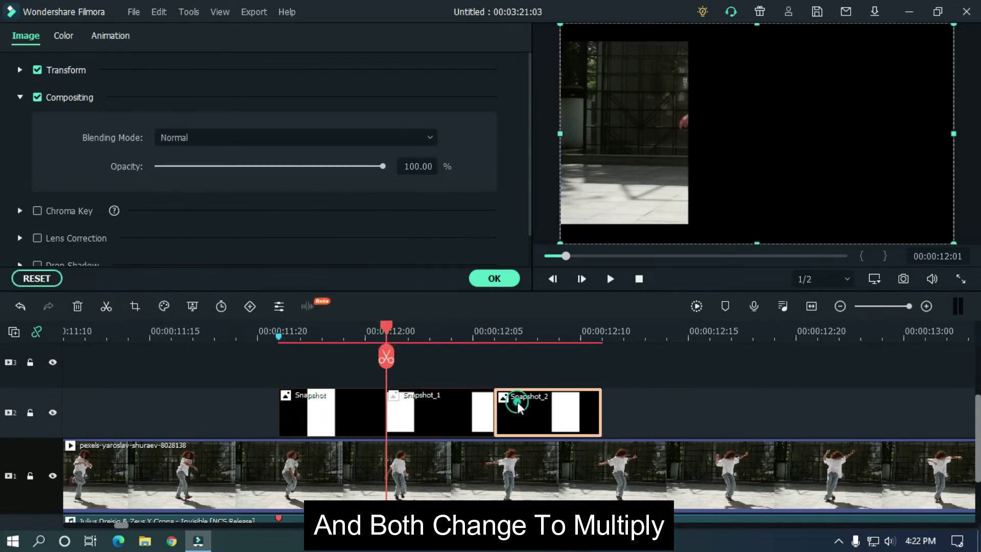
pyautogui.click(271, 139)
pyautogui.click(220, 211)
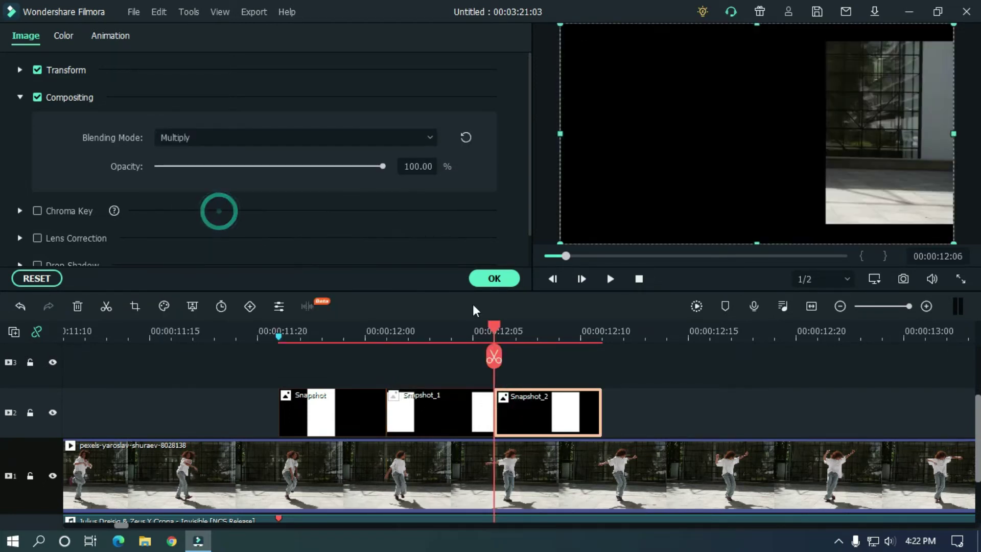
pyautogui.click(573, 330)
pyautogui.scroll(-1, 573, 329)
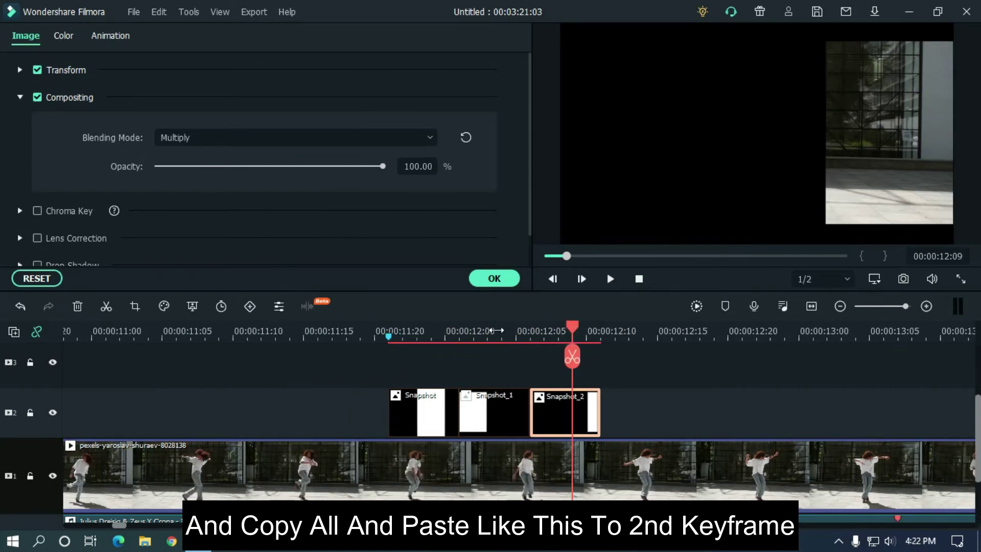
# - Paste copies of the three-snapshot group after itself, trimming the last clip to end at 00:00:23:12
pyautogui.click(392, 325)
pyautogui.moveTo(623, 411); pyautogui.dragTo(446, 409)
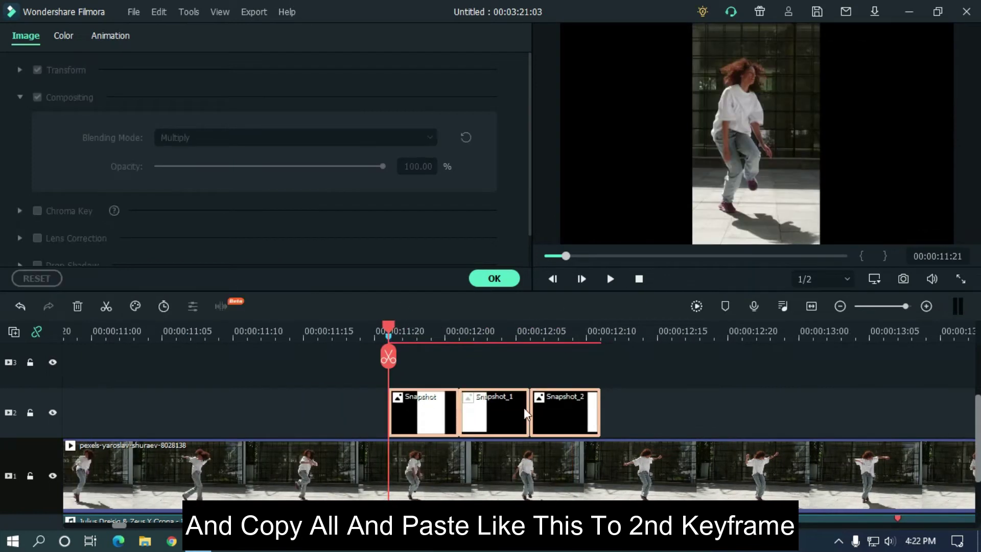
pyautogui.click(602, 331)
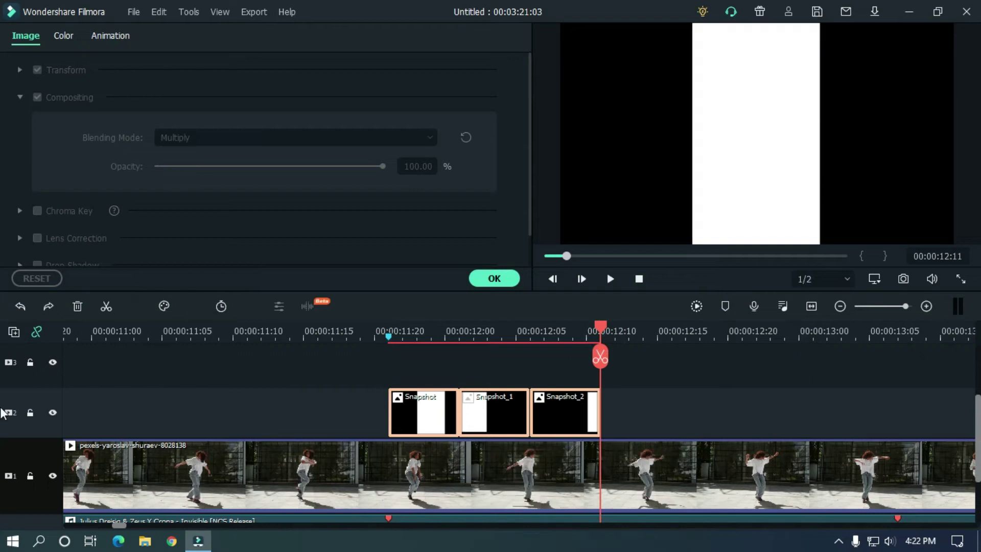
pyautogui.hotkey('ctrl', 'v')
pyautogui.hotkey('ctrl', 'v')
pyautogui.hotkey('ctrl', 'v')
pyautogui.hotkey('ctrl', 'v')
pyautogui.hotkey('ctrl', 'v')
pyautogui.hotkey('ctrl', 'v')
pyautogui.hotkey('ctrl', 'v')
pyautogui.hotkey('ctrl', 'v')
pyautogui.hotkey('ctrl', 'v')
pyautogui.hotkey('ctrl', 'v')
pyautogui.hotkey('ctrl', 'v')
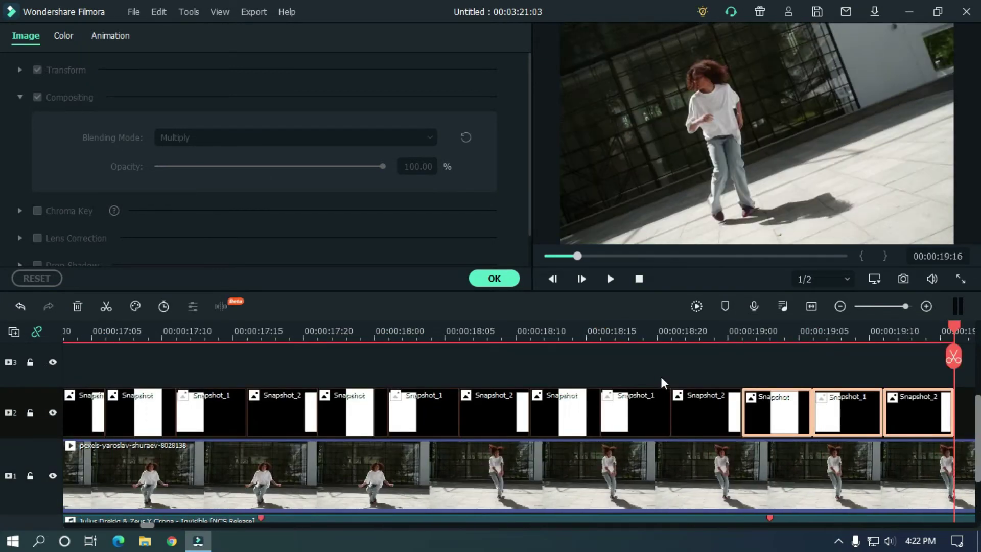
pyautogui.hotkey('ctrl', 'v')
pyautogui.hotkey('ctrl', 'v')
pyautogui.hotkey('ctrl', 'v')
pyautogui.hotkey('ctrl', 'v')
pyautogui.hotkey('ctrl', 'v')
pyautogui.hotkey('ctrl', 'v')
pyautogui.scroll(-3, 453, 384)
pyautogui.scroll(2, 453, 384)
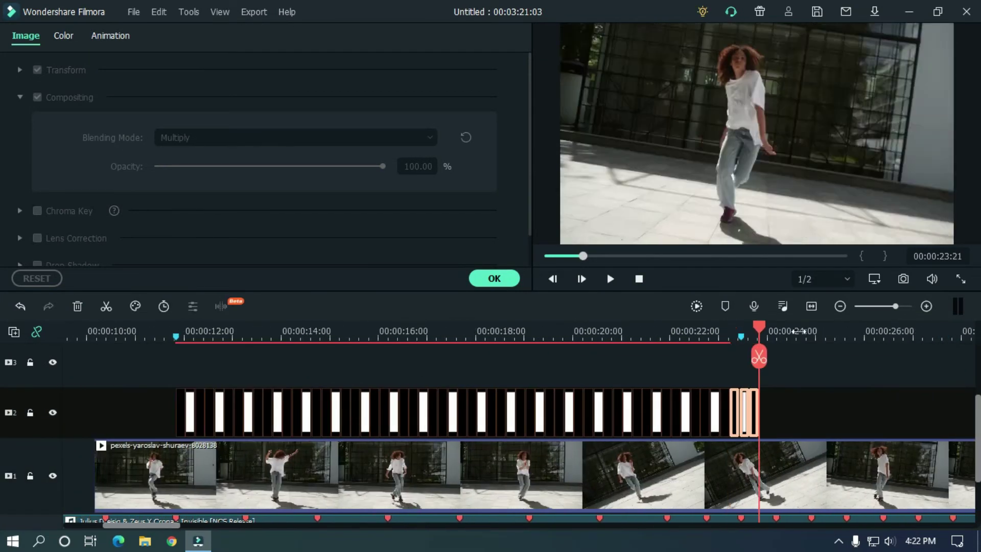
pyautogui.scroll(1, 808, 418)
pyautogui.moveTo(832, 413); pyautogui.dragTo(767, 414)
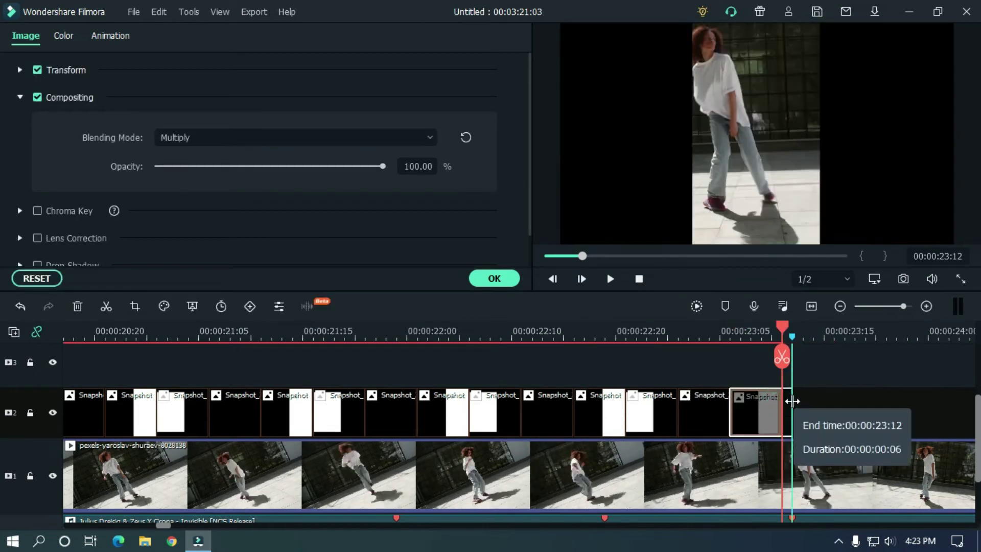
pyautogui.scroll(-2, 728, 360)
pyautogui.click(697, 306)
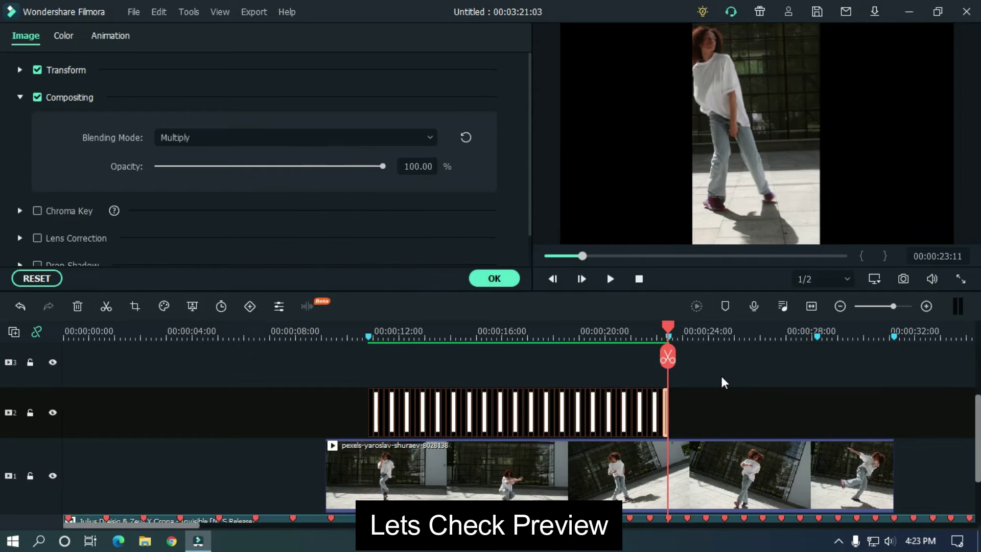
pyautogui.click(353, 337)
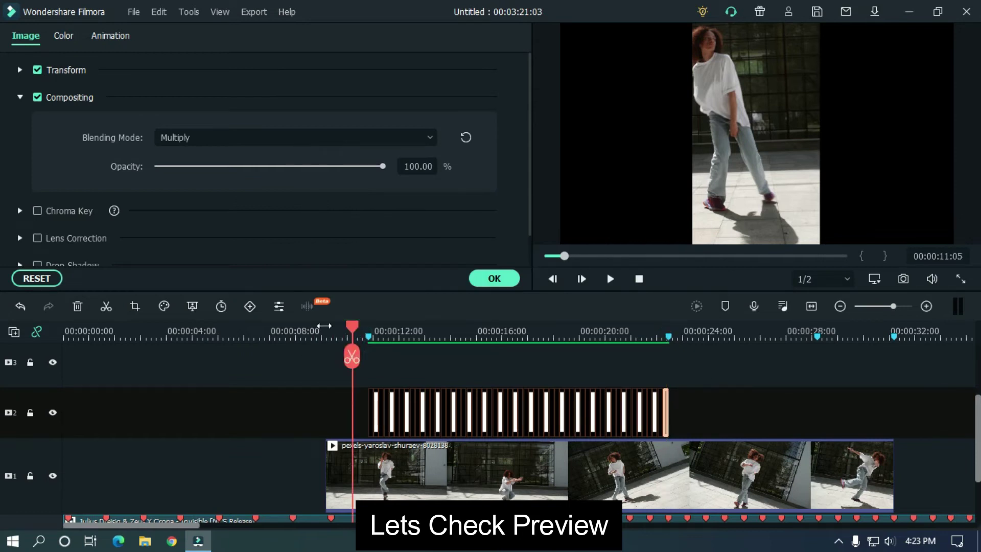
pyautogui.press('space')
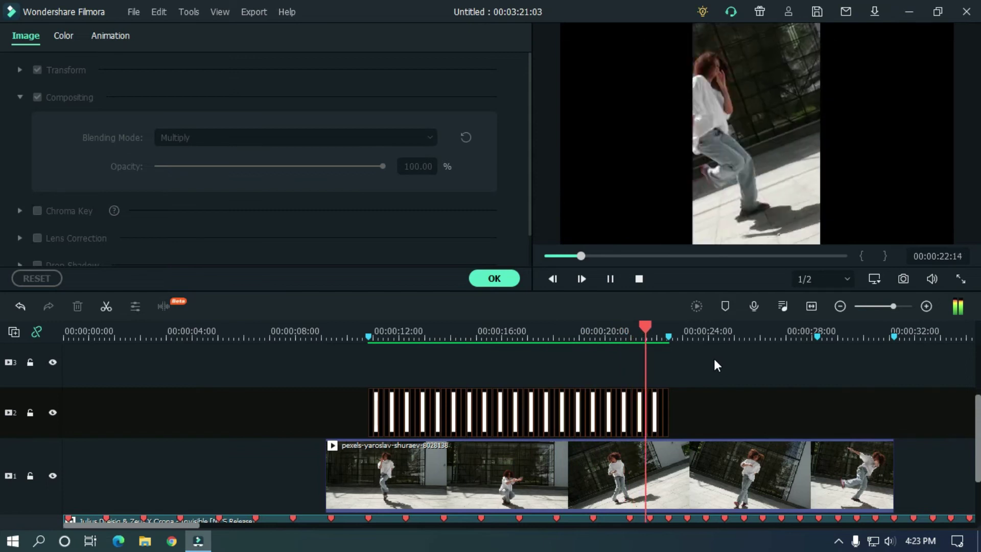
pyautogui.press('space')
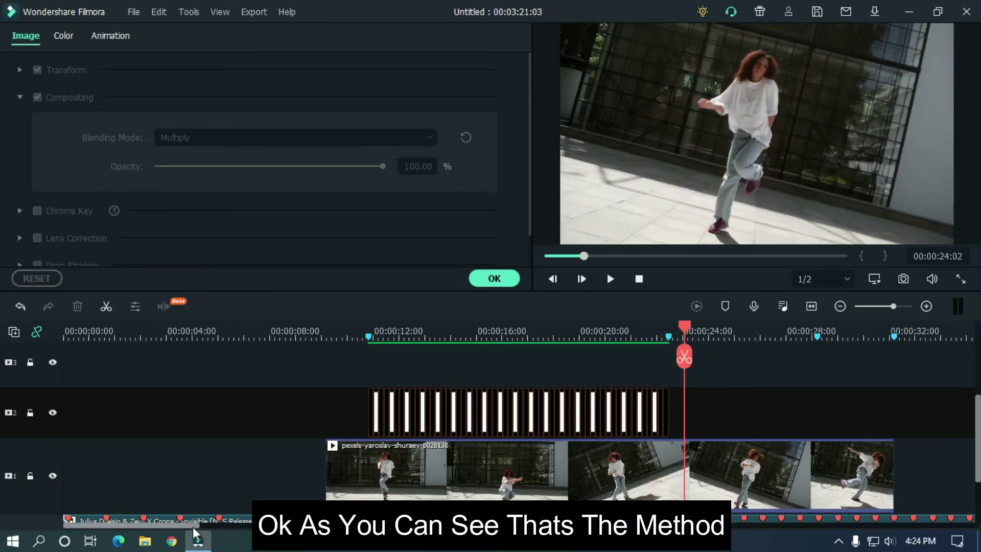
pyautogui.moveTo(193, 526); pyautogui.dragTo(231, 531)
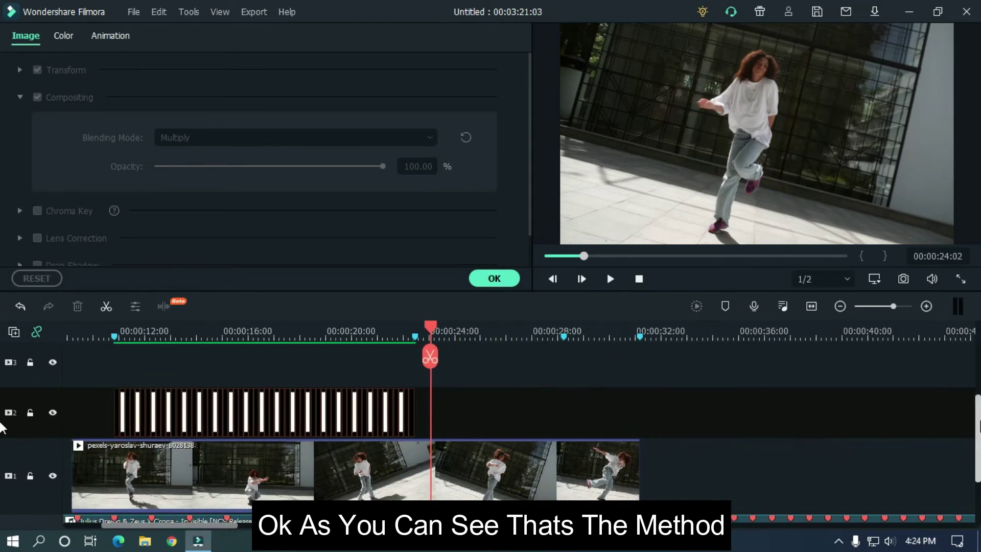
pyautogui.scroll(-1, 973, 424)
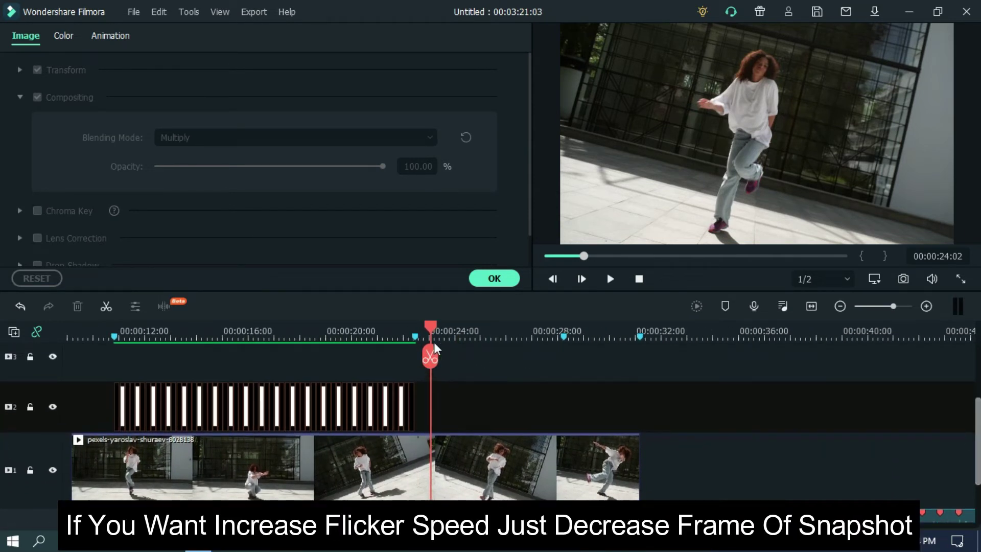
pyautogui.click(415, 330)
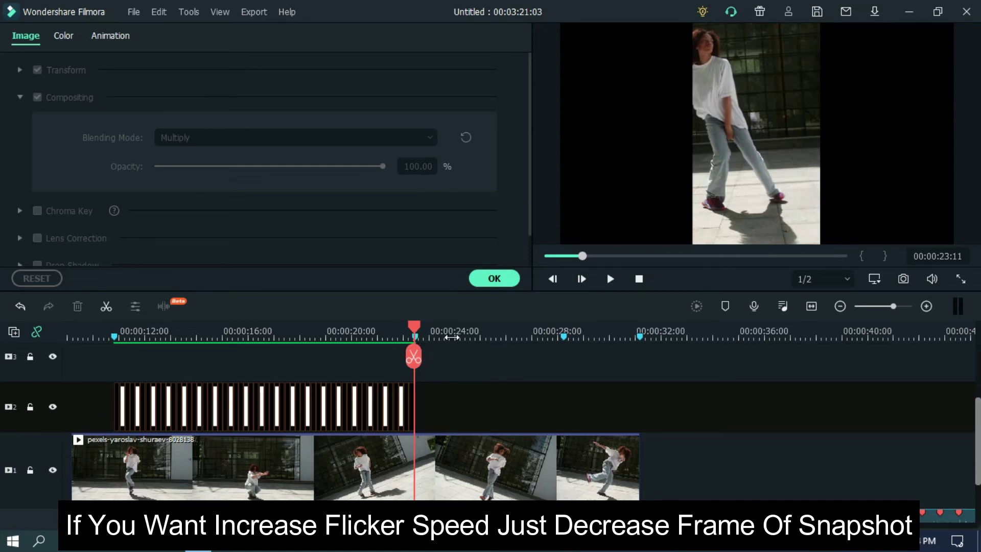
# - Paste the three snapshot clips at 00:00:23:12 and shift Snapshot_1 and Snapshot_2 further right
pyautogui.moveTo(452, 336); pyautogui.dragTo(433, 333)
pyautogui.click(665, 330)
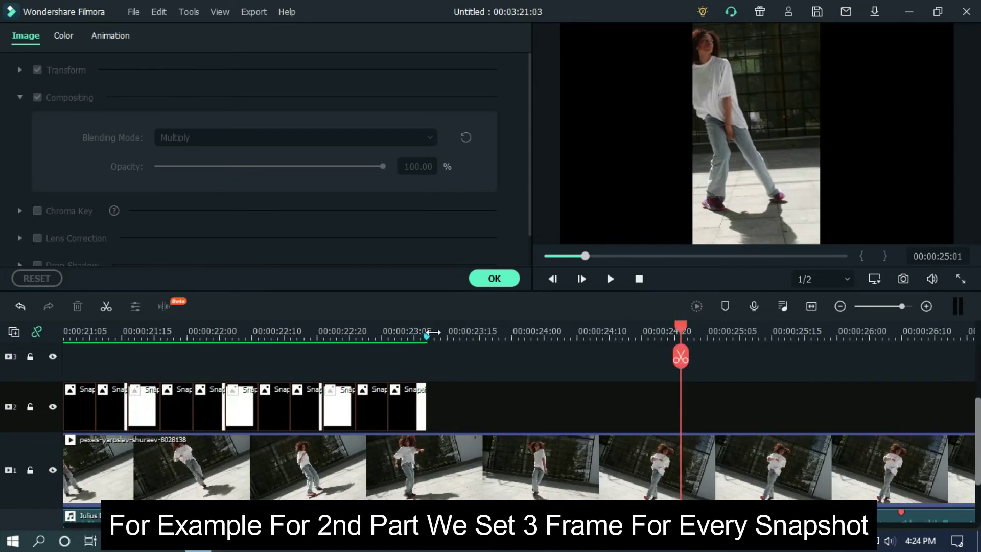
pyautogui.click(432, 331)
pyautogui.hotkey('ctrl', 'v')
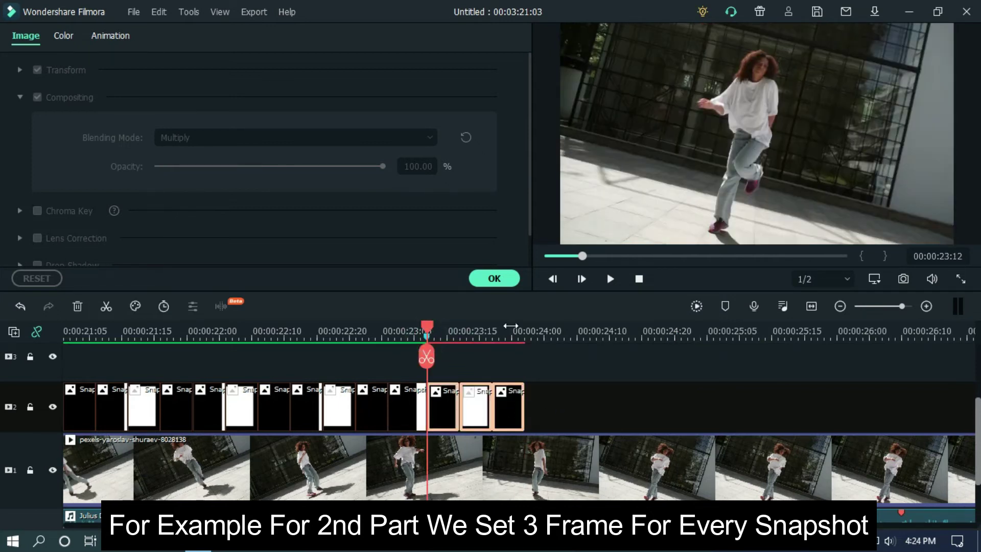
pyautogui.scroll(2, 510, 327)
pyautogui.click(683, 329)
pyautogui.click(622, 400)
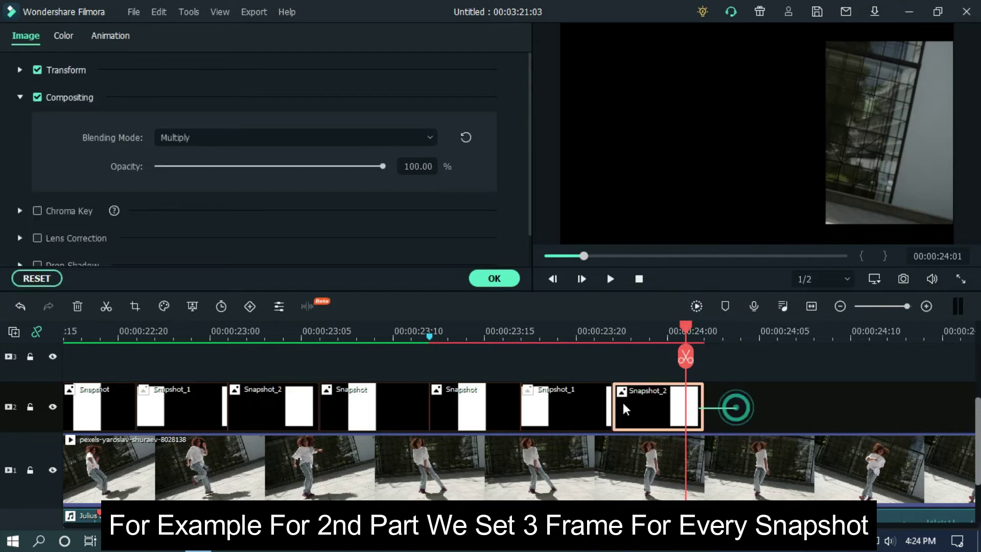
pyautogui.keyDown('ctrl'); pyautogui.click(586, 403); pyautogui.keyUp('ctrl')
pyautogui.moveTo(608, 404); pyautogui.dragTo(755, 406)
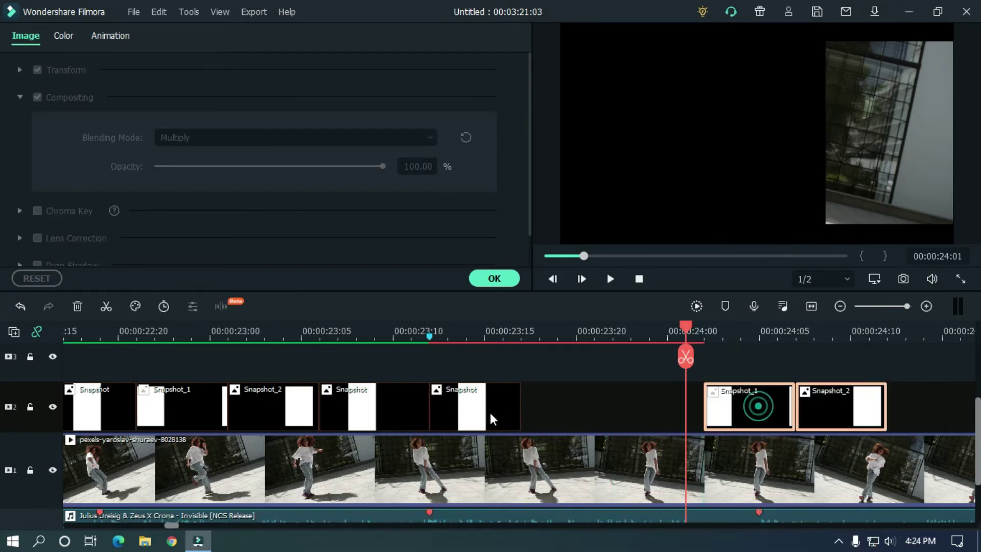
# - Trim the pasted Snapshot clip to three frames
pyautogui.click(430, 331)
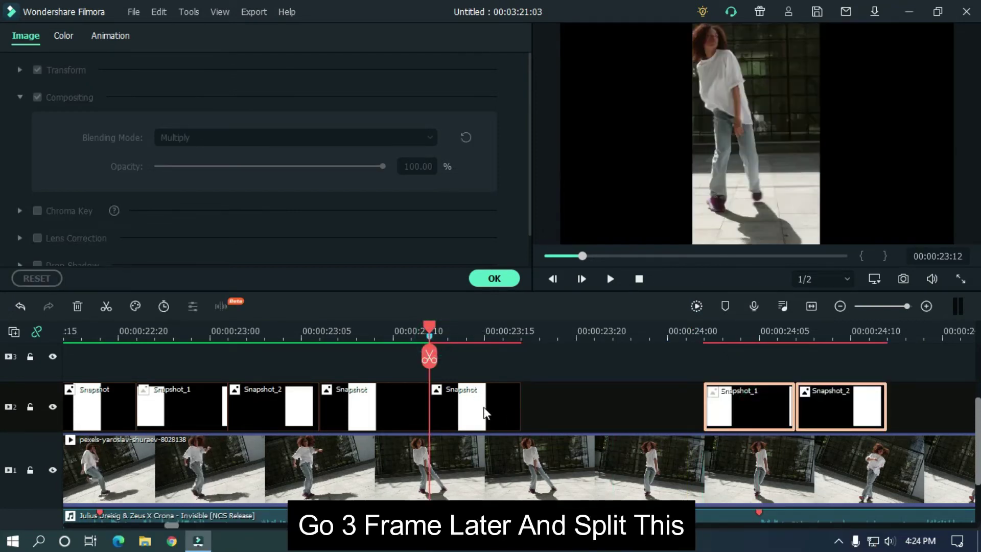
pyautogui.click(485, 414)
pyautogui.press('Right')
pyautogui.press('Right')
pyautogui.press('Right')
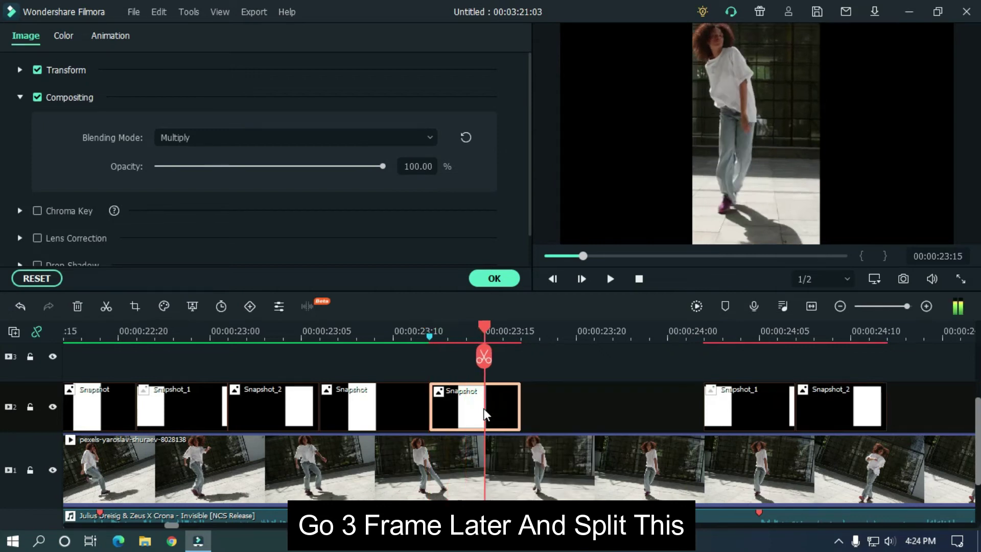
pyautogui.hotkey('ctrl', 'b')
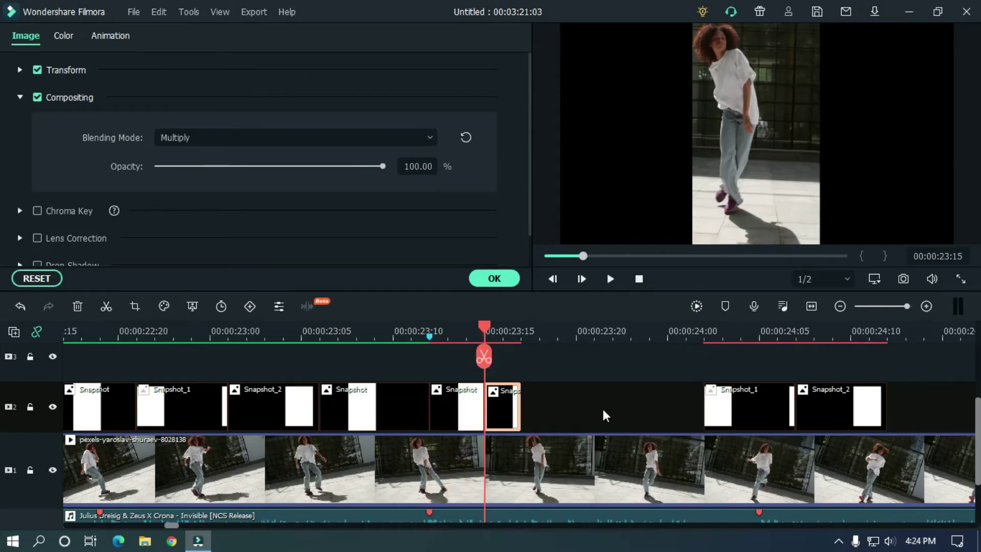
pyautogui.press('Delete')
# - Move Snapshot_1 up against it, trim it to three frames, and bring Snapshot_2 alongside
pyautogui.click(713, 410)
pyautogui.moveTo(713, 413); pyautogui.dragTo(510, 416)
pyautogui.press('Right')
pyautogui.press('Right')
pyautogui.press('Right')
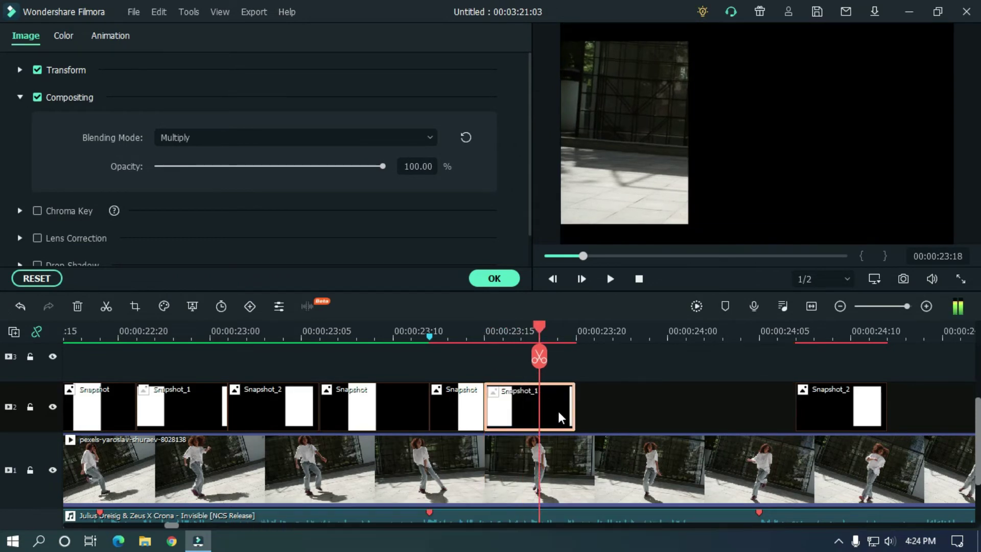
pyautogui.hotkey('ctrl', 'b')
pyautogui.press('Delete')
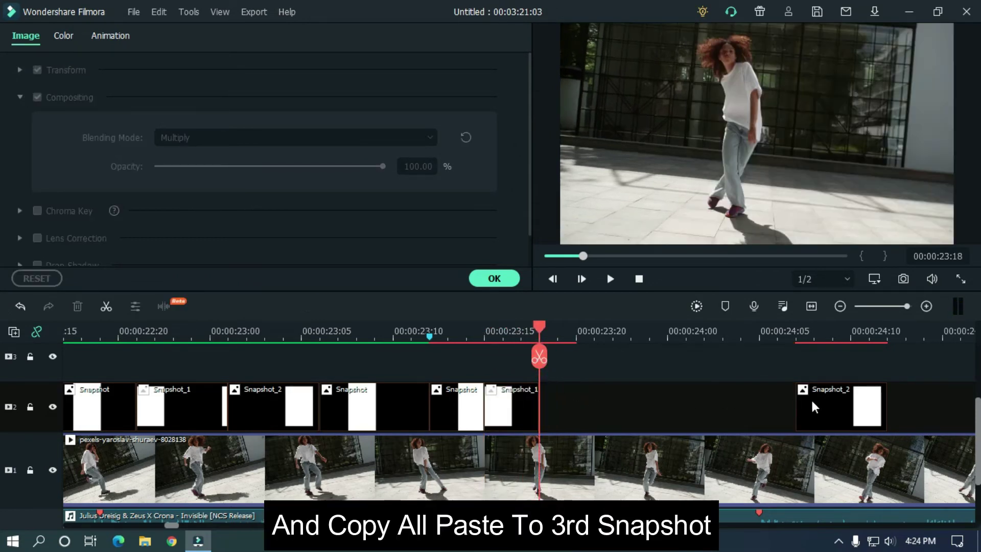
pyautogui.moveTo(827, 408); pyautogui.dragTo(565, 417)
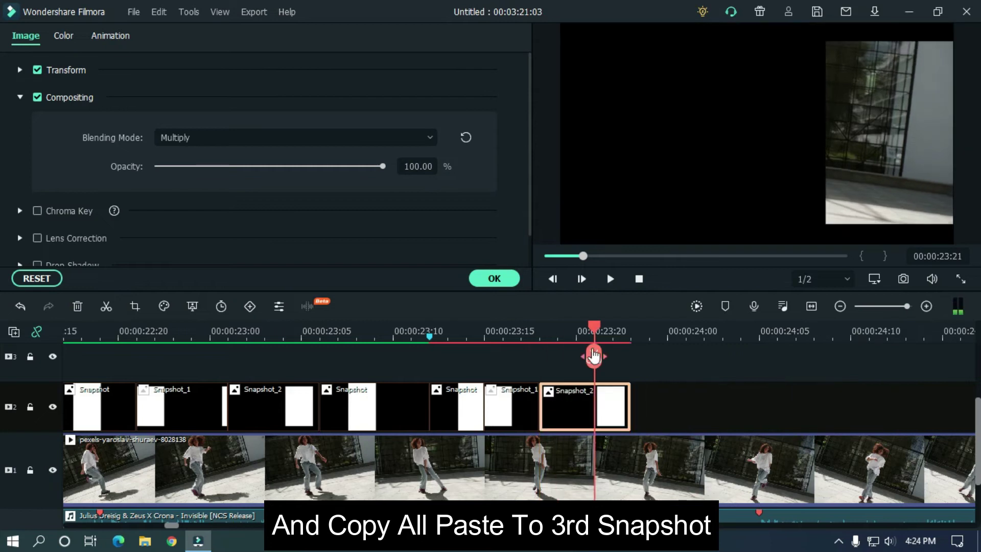
# - Copy the three three-frame snapshots and paste the group repeatedly up to about 29 seconds
pyautogui.click(460, 407)
pyautogui.keyDown('shift'); pyautogui.click(585, 401); pyautogui.keyUp('shift')
pyautogui.scroll(-1, 623, 326)
pyautogui.hotkey('ctrl', 'c')
pyautogui.hotkey('ctrl', 'v')
pyautogui.hotkey('ctrl', 'v')
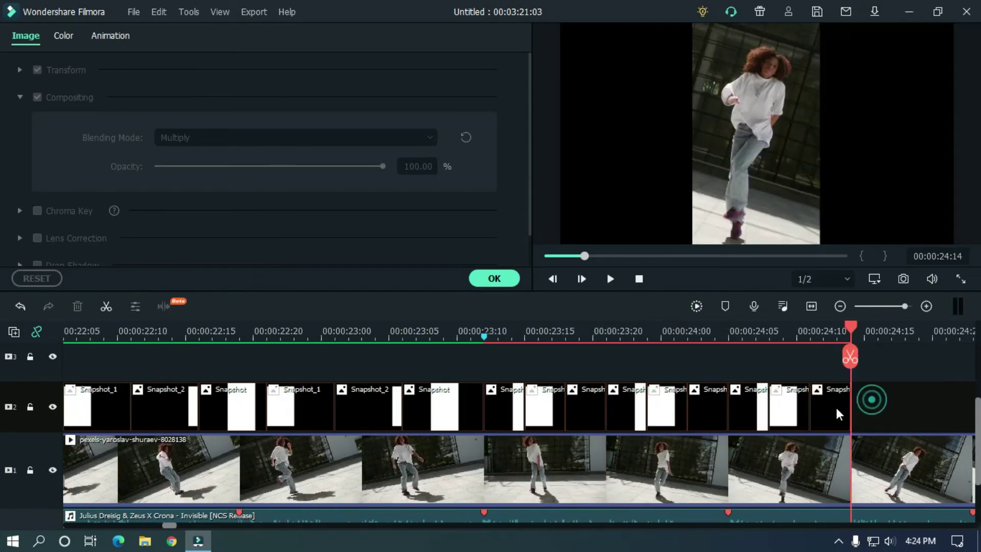
pyautogui.hotkey('ctrl', 'v')
pyautogui.hotkey('ctrl', 'v')
pyautogui.hotkey('ctrl', 'v')
pyautogui.hotkey('ctrl', 'v')
pyautogui.hotkey('ctrl', 'v')
pyautogui.hotkey('ctrl', 'v')
pyautogui.hotkey('ctrl', 'v')
pyautogui.hotkey('ctrl', 'v')
pyautogui.hotkey('ctrl', 'v')
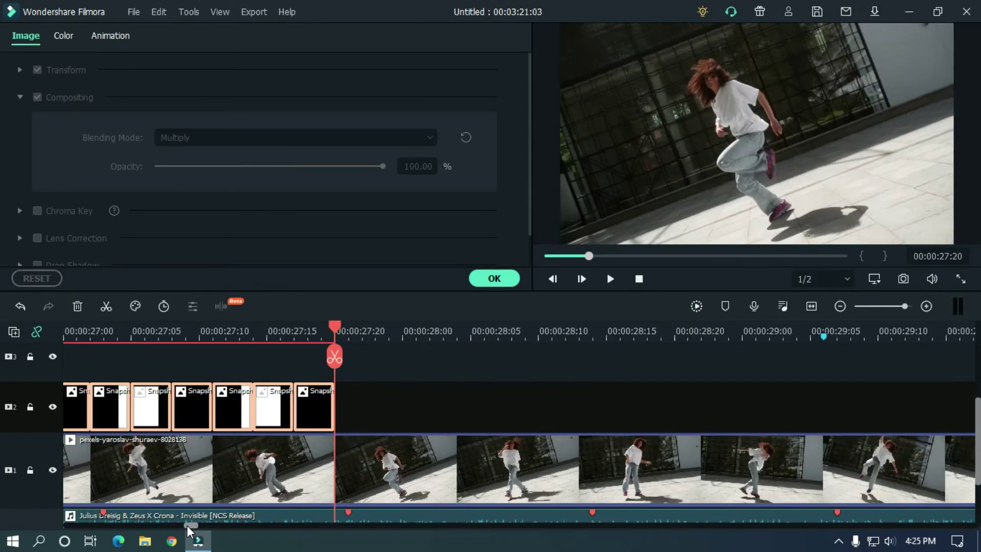
pyautogui.hotkey('ctrl', 'v')
pyautogui.hotkey('ctrl', 'v')
pyautogui.hotkey('ctrl', 'v')
pyautogui.hotkey('ctrl', 'v')
pyautogui.scroll(-1, 535, 315)
pyautogui.scroll(2, 535, 315)
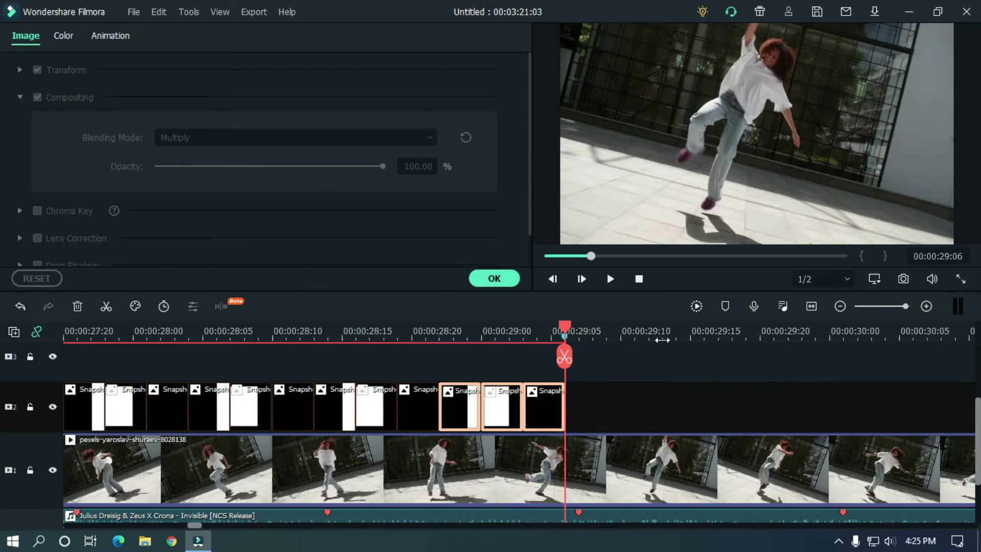
pyautogui.scroll(1, 715, 372)
pyautogui.hotkey('ctrl', 'v')
# - From 00:00:29:06, cut a snapshot to two frames and close the next clip up against it
pyautogui.click(813, 377)
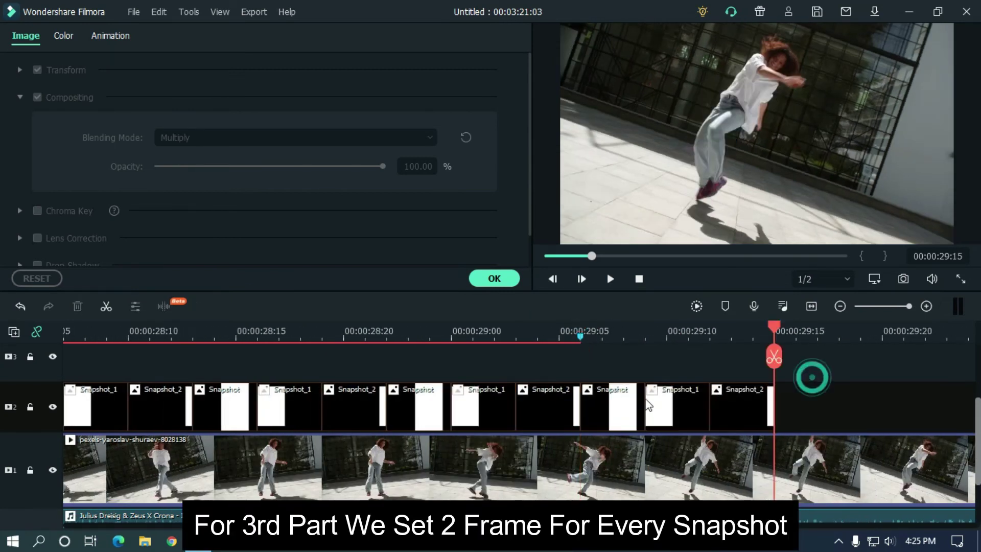
pyautogui.click(589, 331)
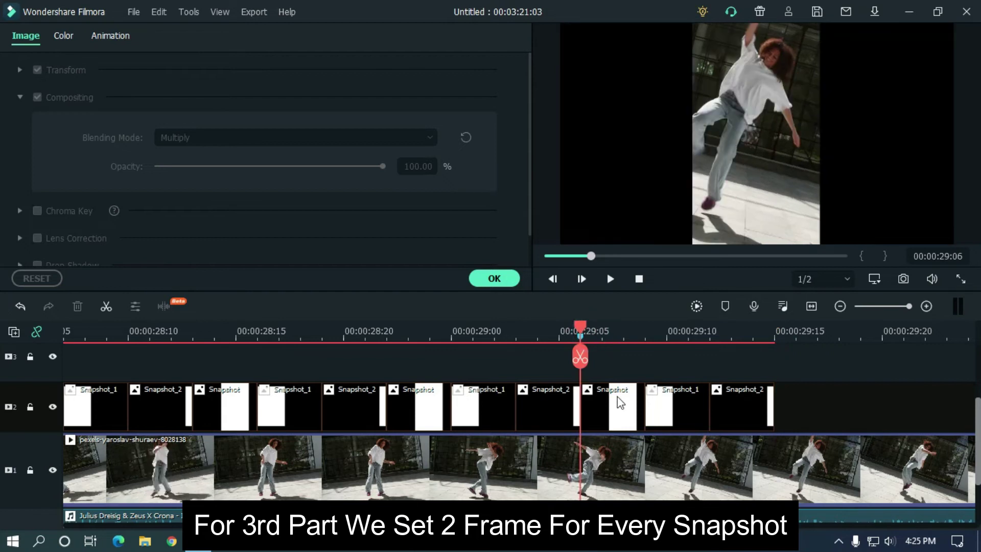
pyautogui.press('Right')
pyautogui.press('Right')
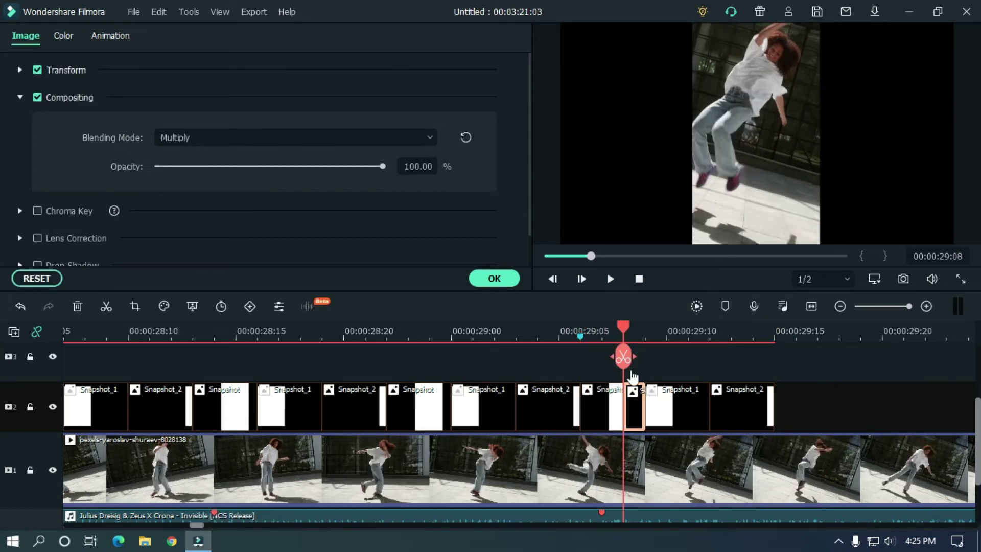
pyautogui.press('Delete')
pyautogui.click(668, 401)
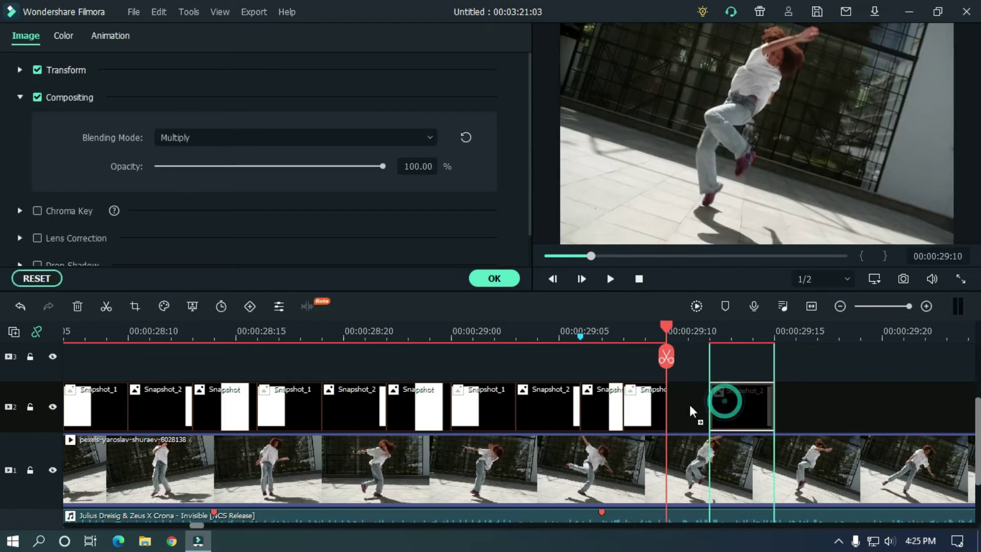
pyautogui.moveTo(690, 405); pyautogui.dragTo(709, 408)
# - Paste the two-frame group repeatedly, delete clips past the dance video's end, and fit the timeline
pyautogui.hotkey('ctrl', 'v')
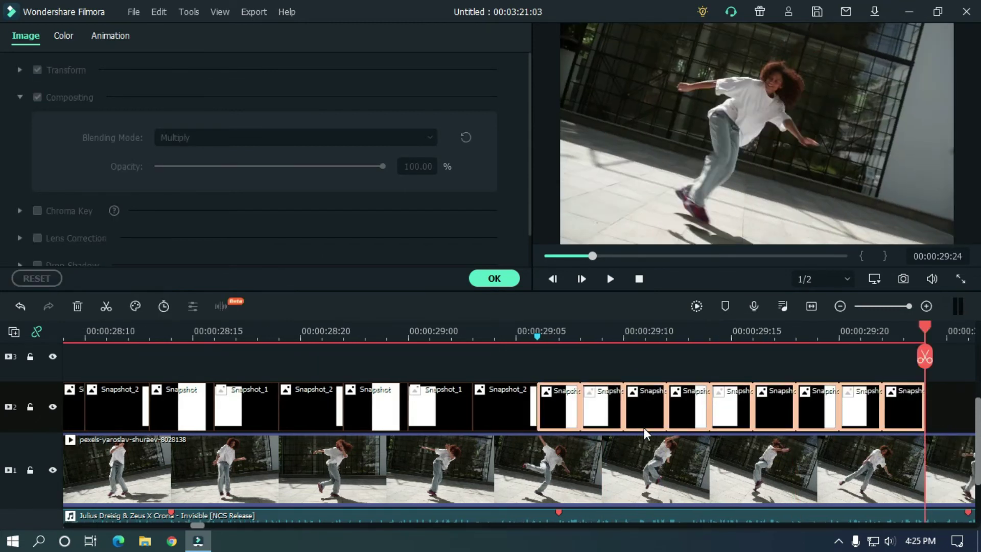
pyautogui.hotkey('ctrl', 'v')
pyautogui.hotkey('ctrl', 'v')
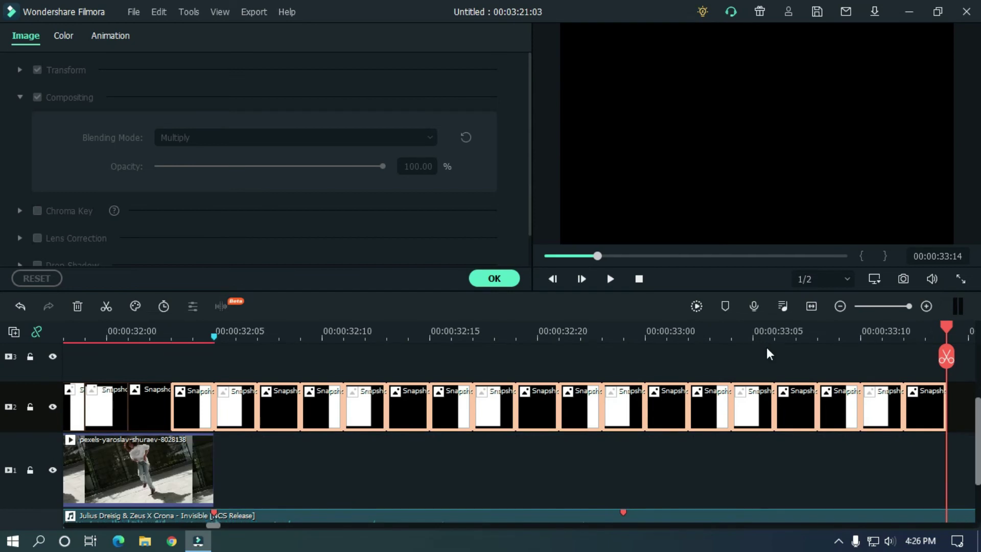
pyautogui.press('Delete')
pyautogui.click(214, 330)
pyautogui.hotkey('ctrl', '-')
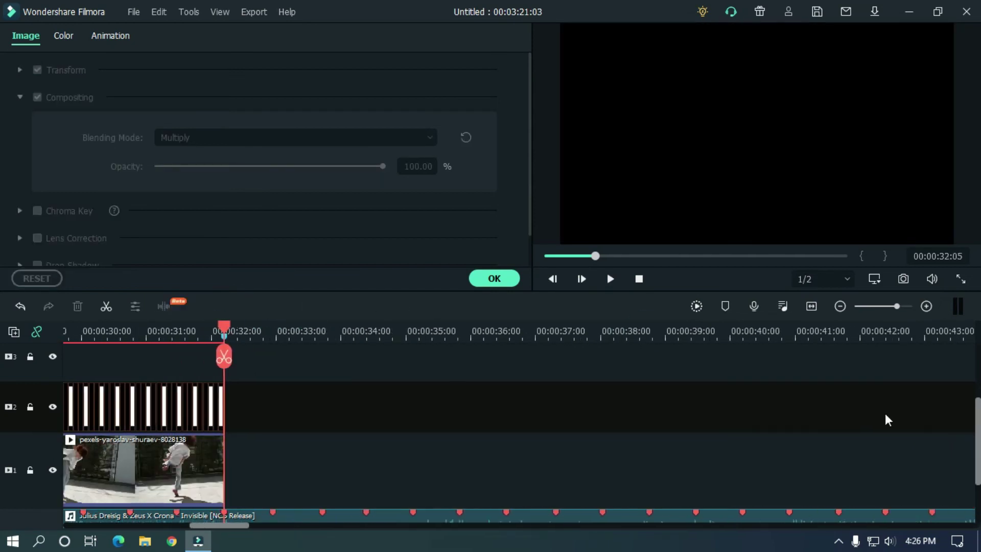
pyautogui.hotkey('ctrl', '-')
pyautogui.hotkey('ctrl', '-')
# - Render the preview, play through the finished flicker edit, and close the image settings with OK
pyautogui.press('Return')
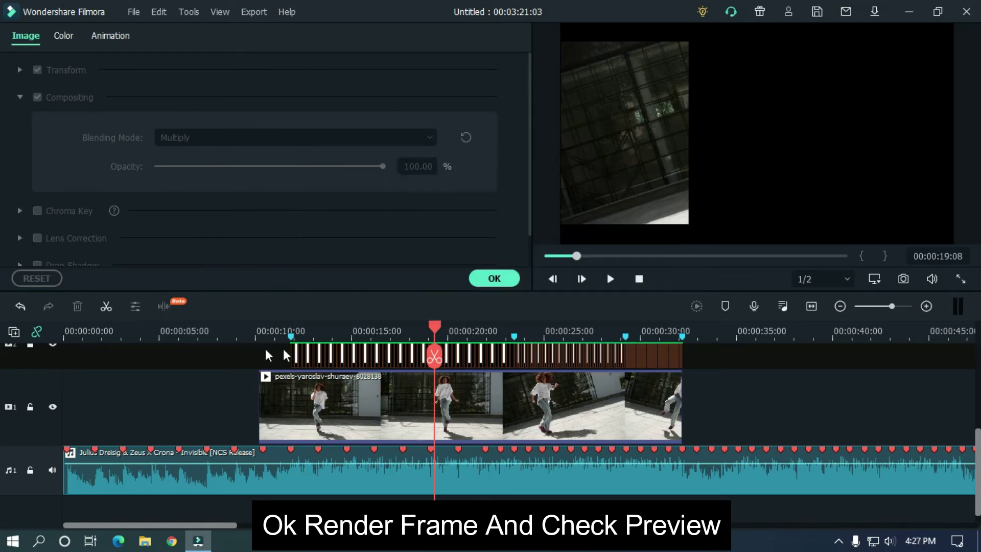
pyautogui.press('space')
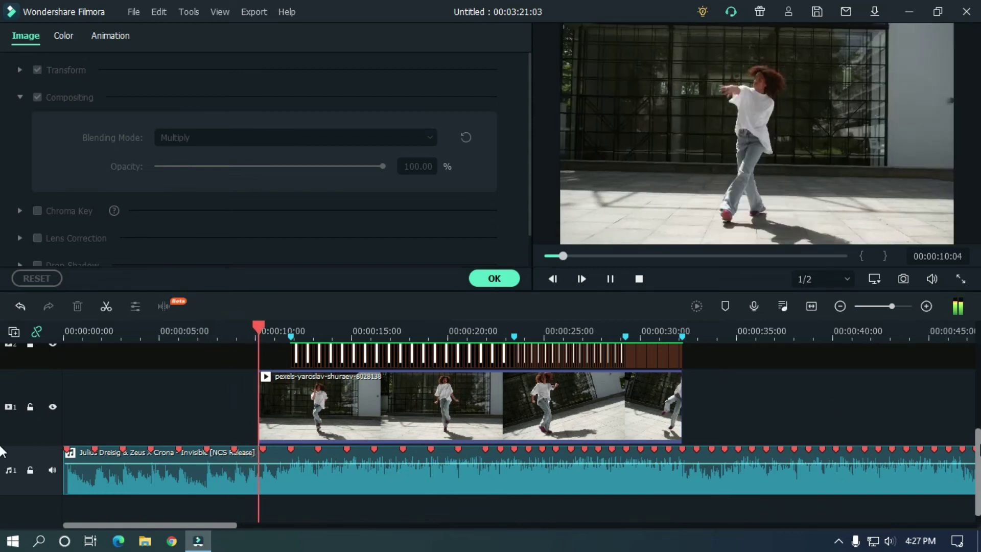
pyautogui.scroll(2, 930, 423)
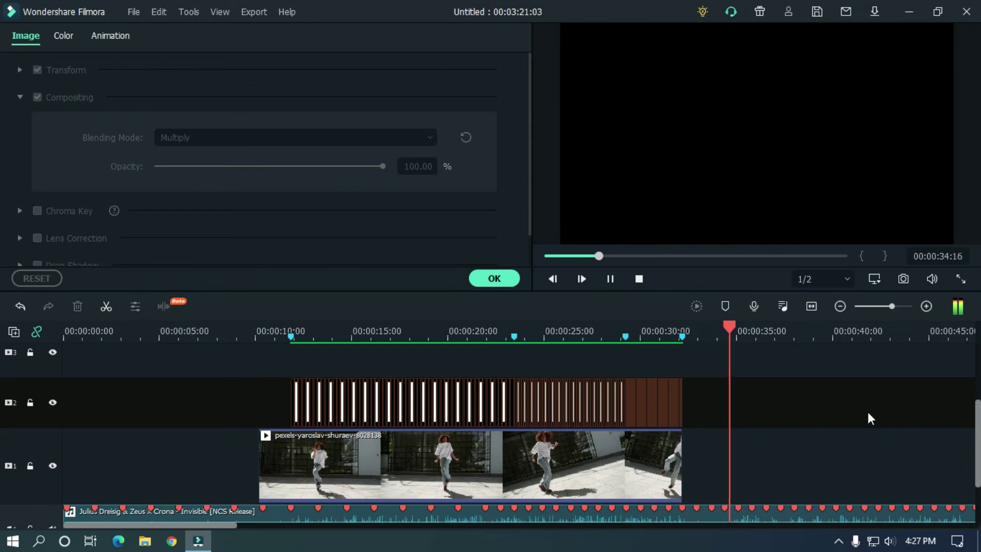
pyautogui.press('space')
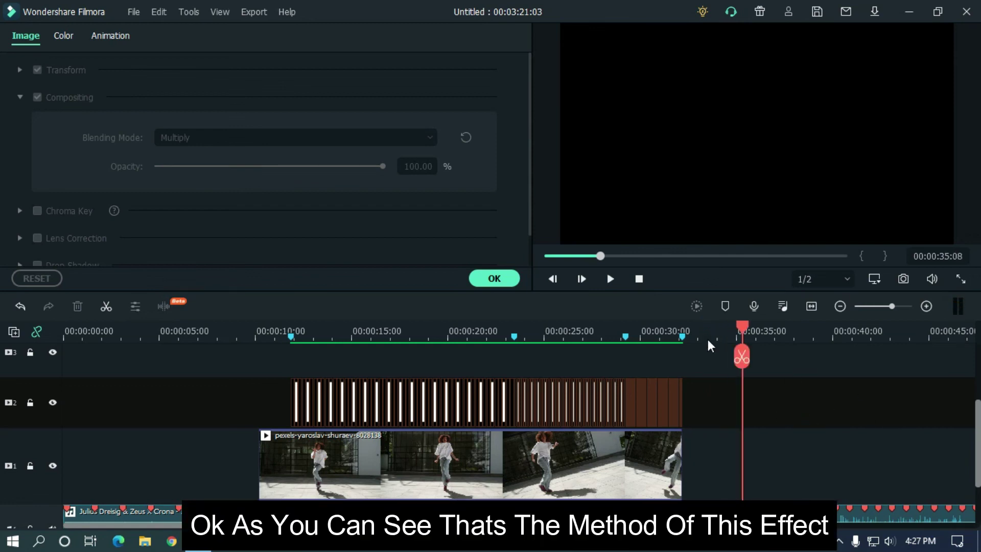
pyautogui.click(496, 280)
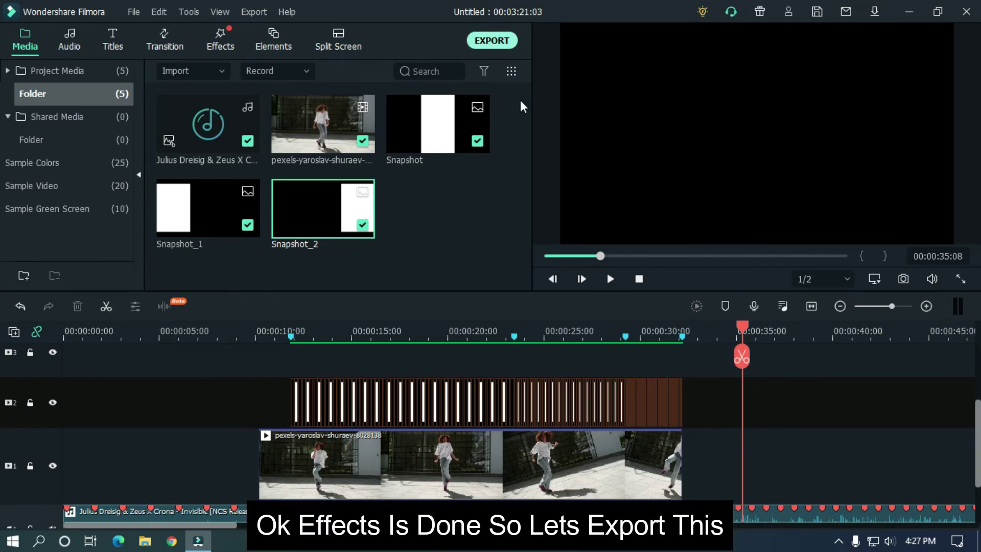
# - Open the MP4 export window and select the file name so it can be renamed 'Flickr Effect'
pyautogui.hotkey('ctrl', 'e')
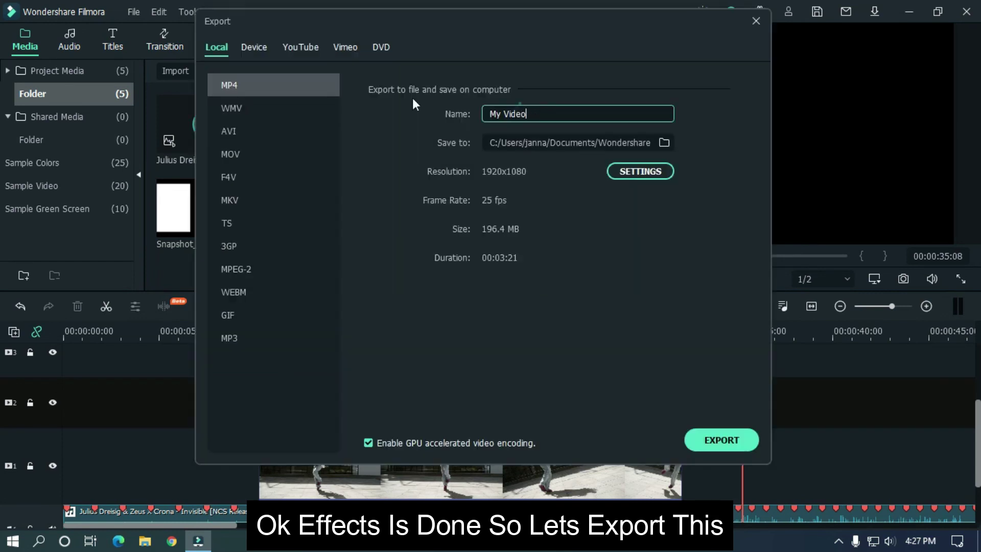
pyautogui.click(542, 117)
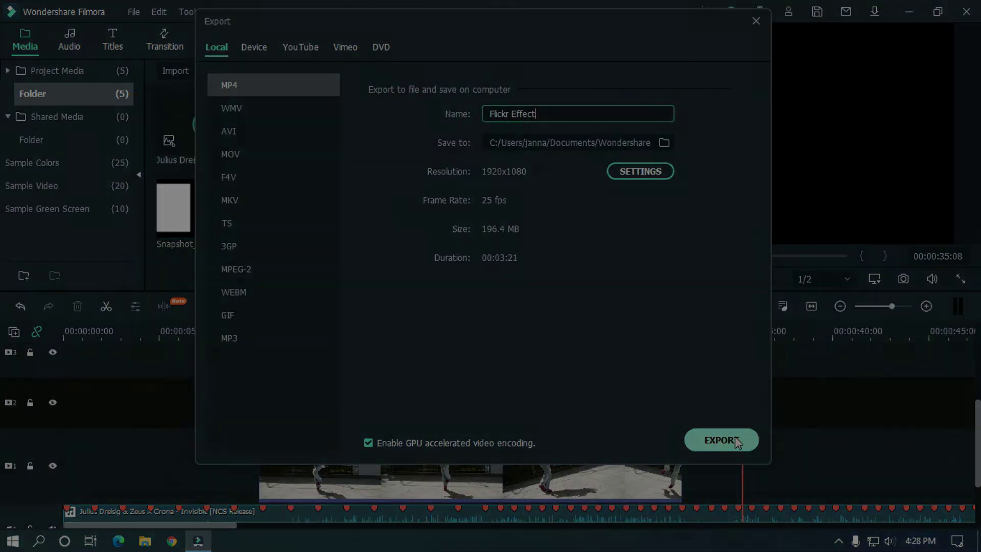